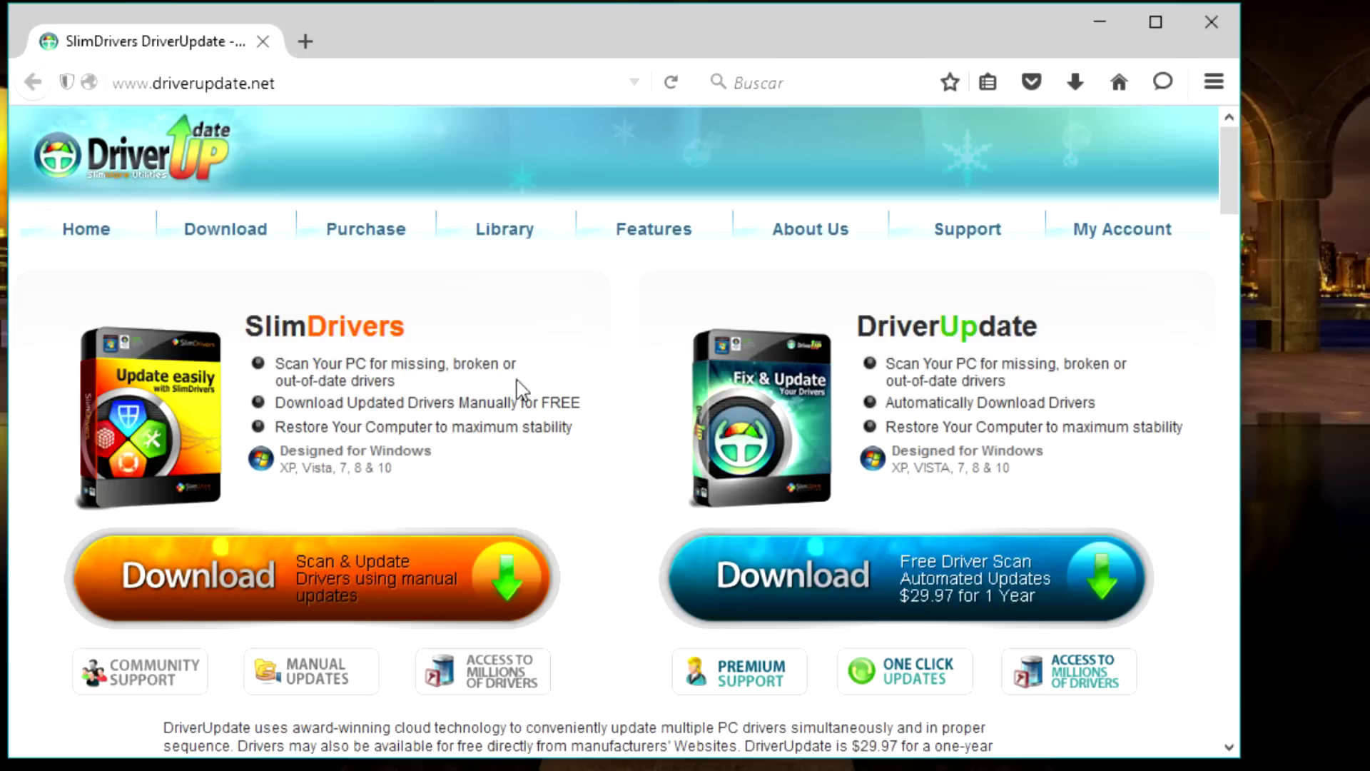
- Download the free SlimDrivers version through its Download.com page and save SlimDrivers-setup.exe
click(357, 575)
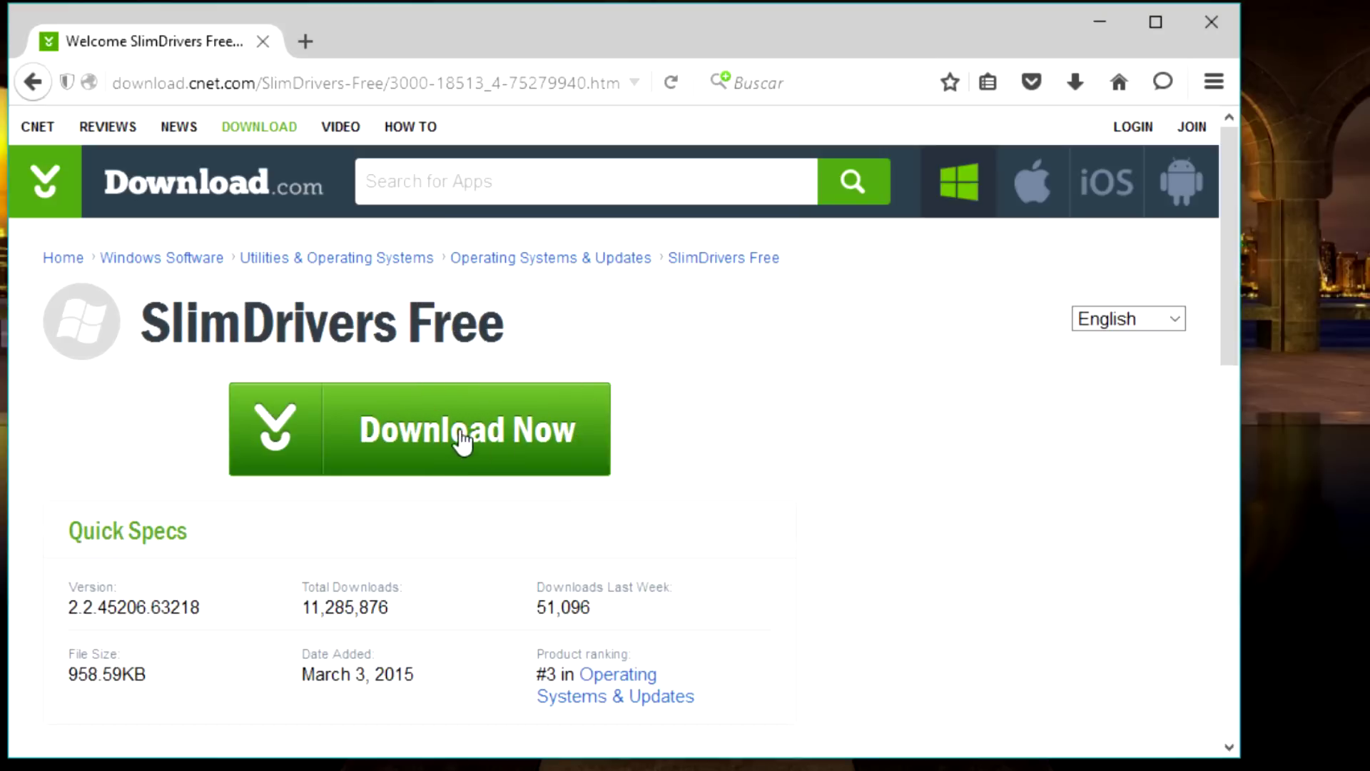
click(436, 439)
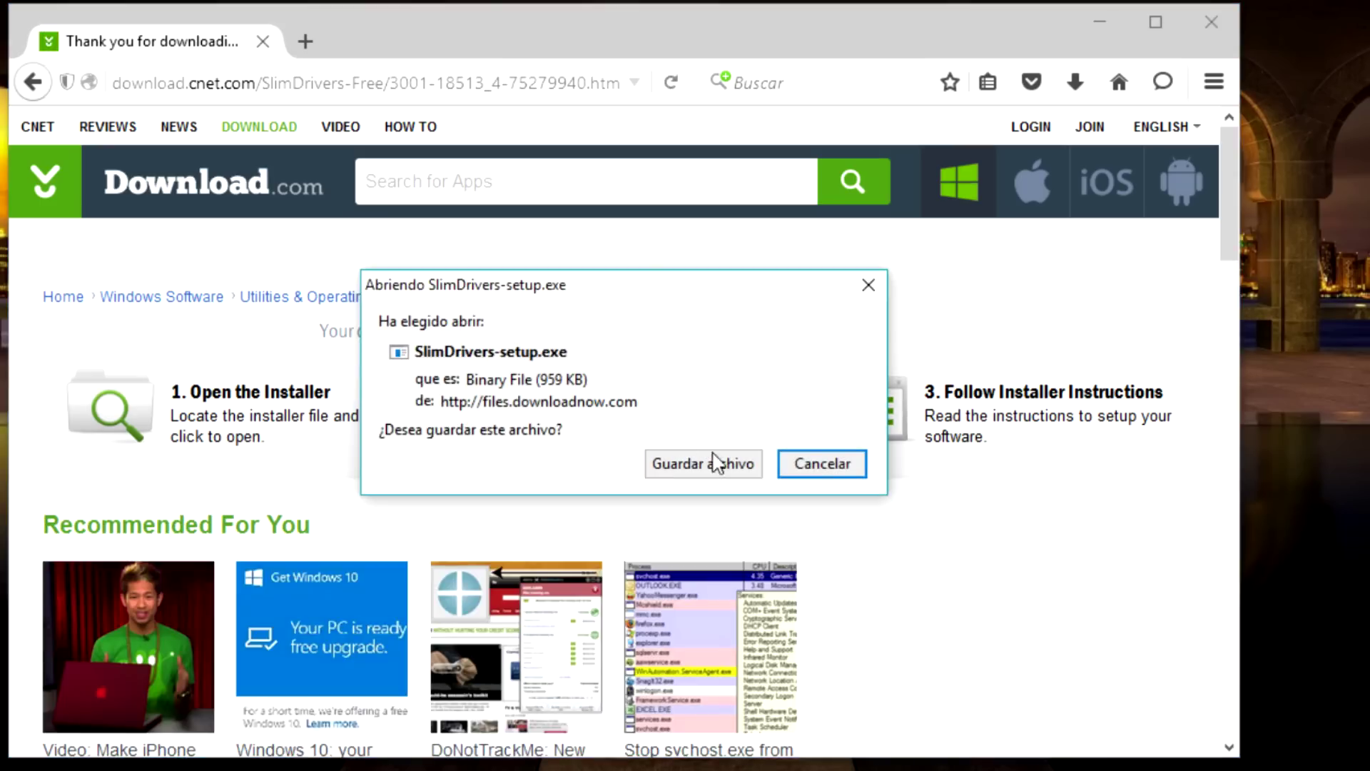
click(700, 469)
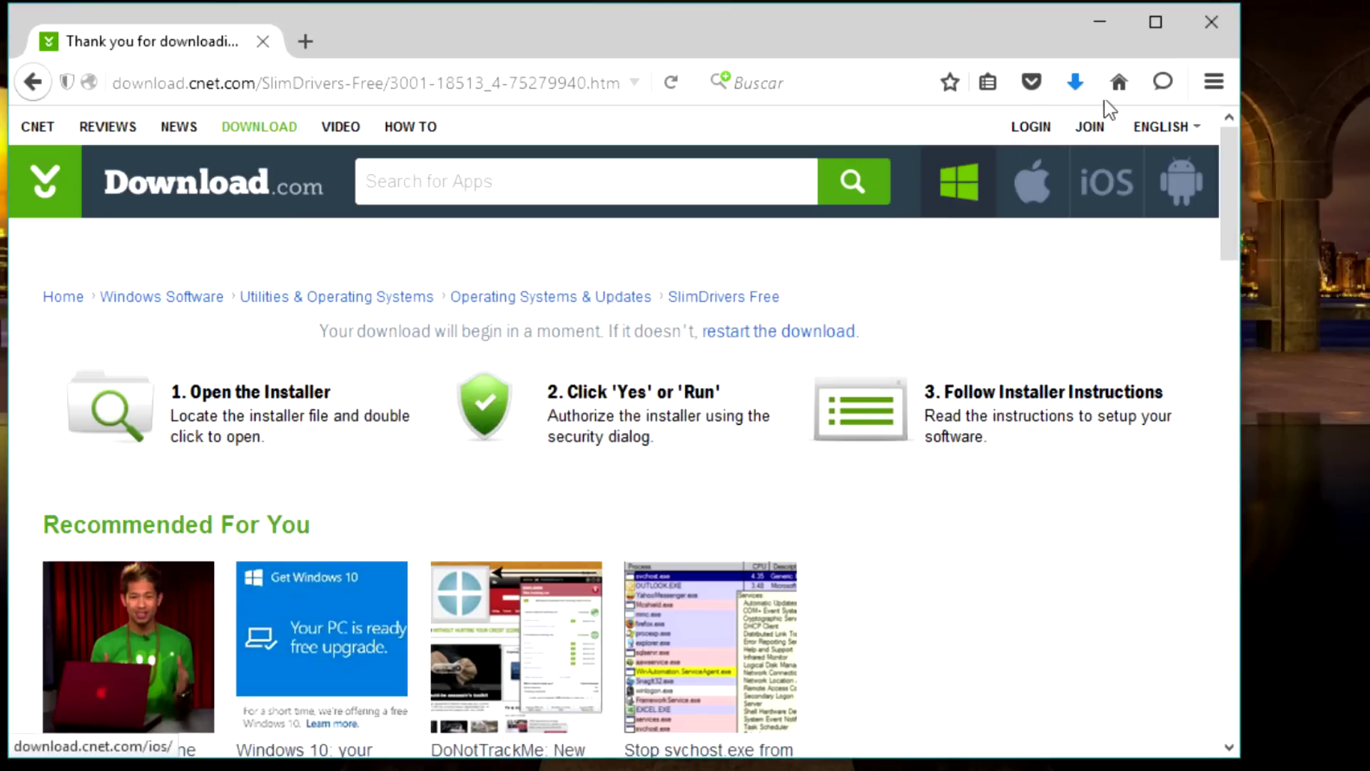
- Show the downloaded SlimDrivers-setup file in the Descargas folder and close the browser
click(1078, 83)
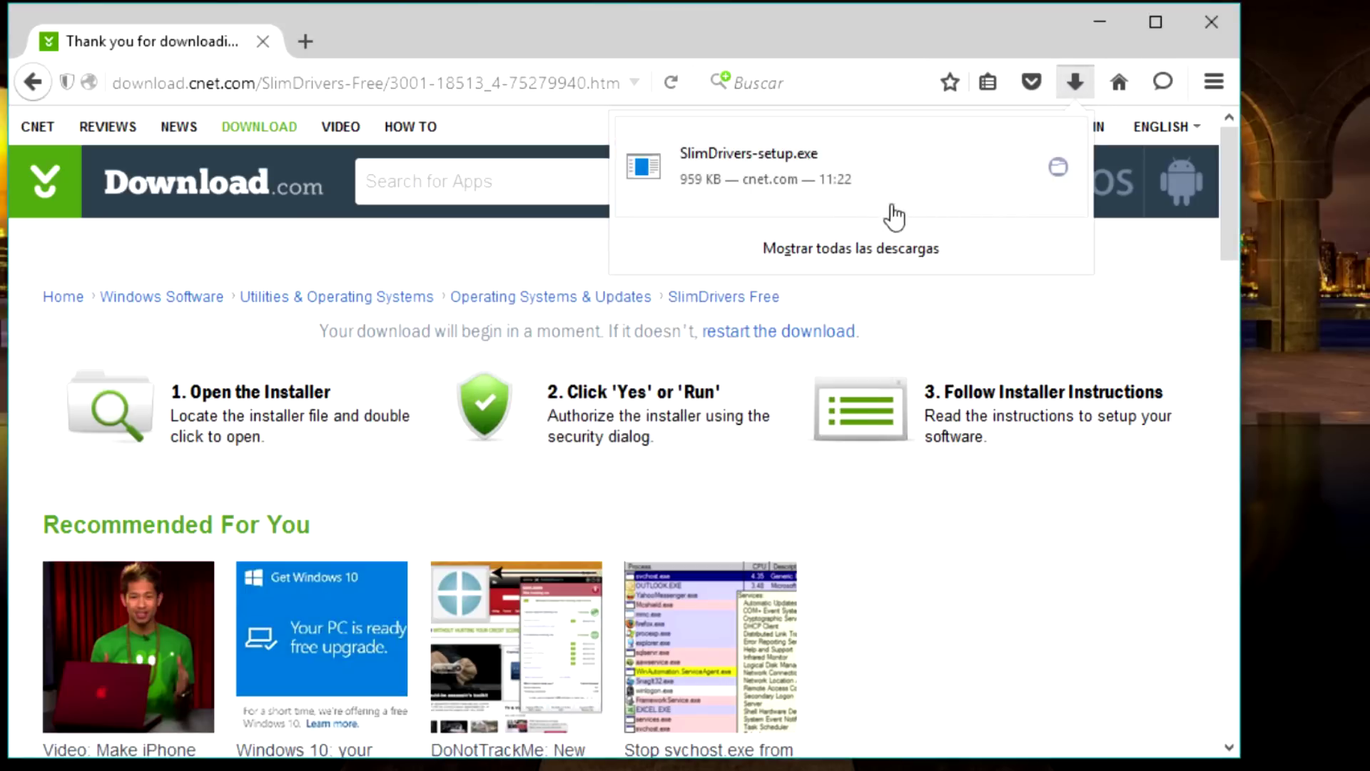
click(1056, 171)
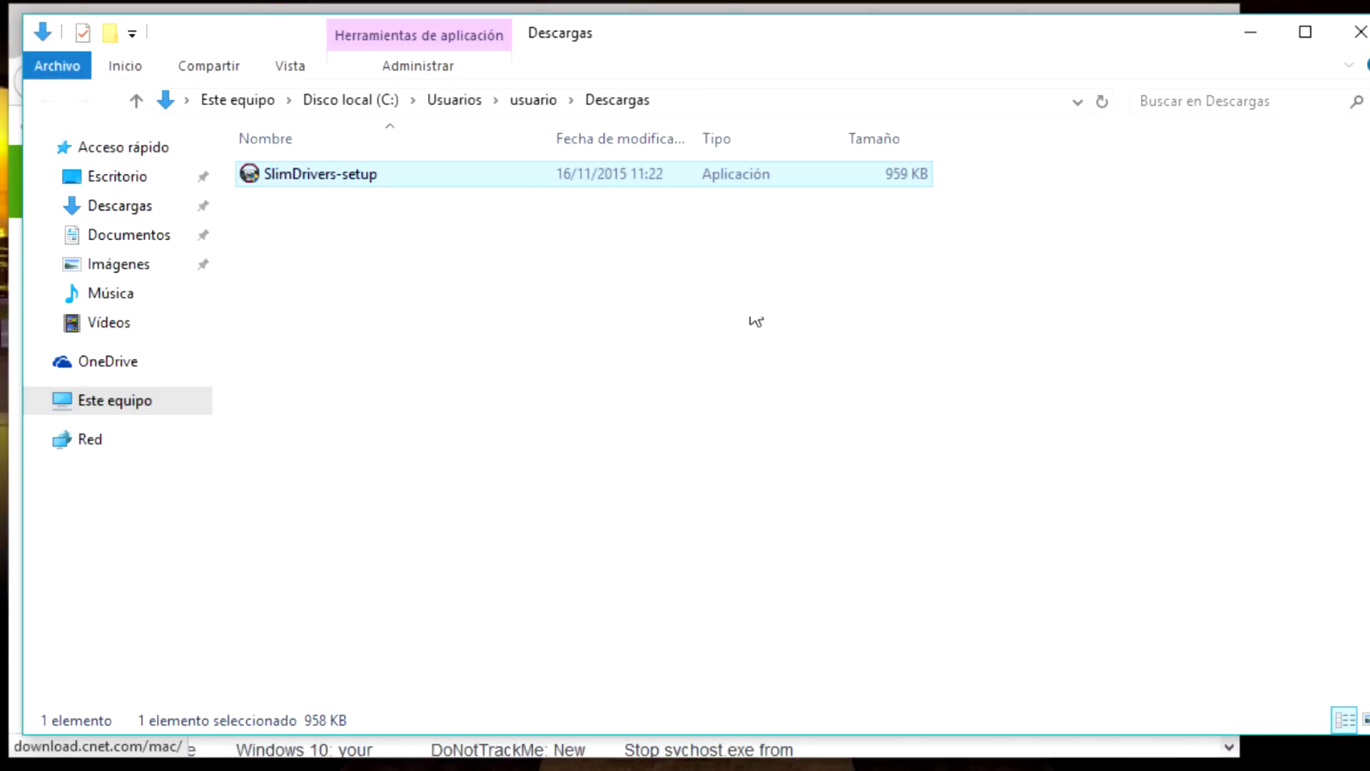
click(1250, 33)
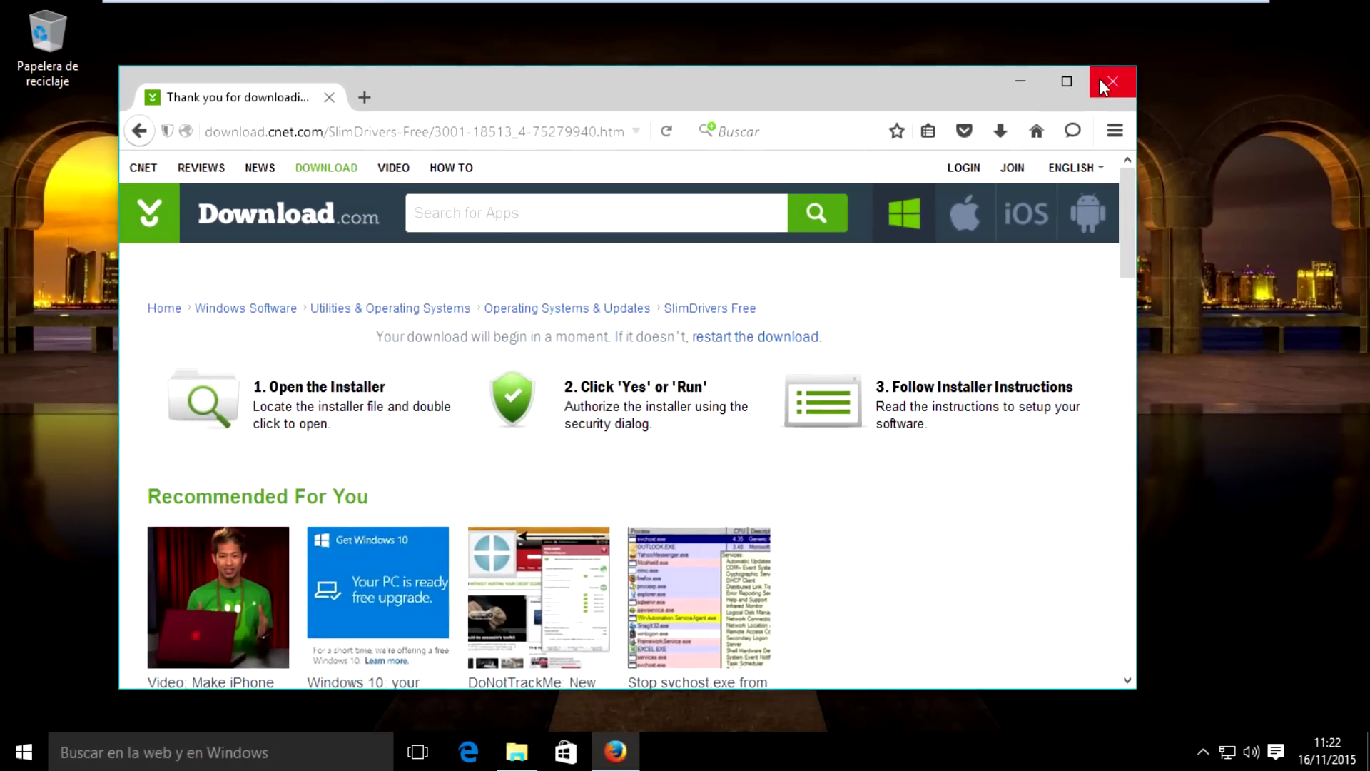
click(1105, 85)
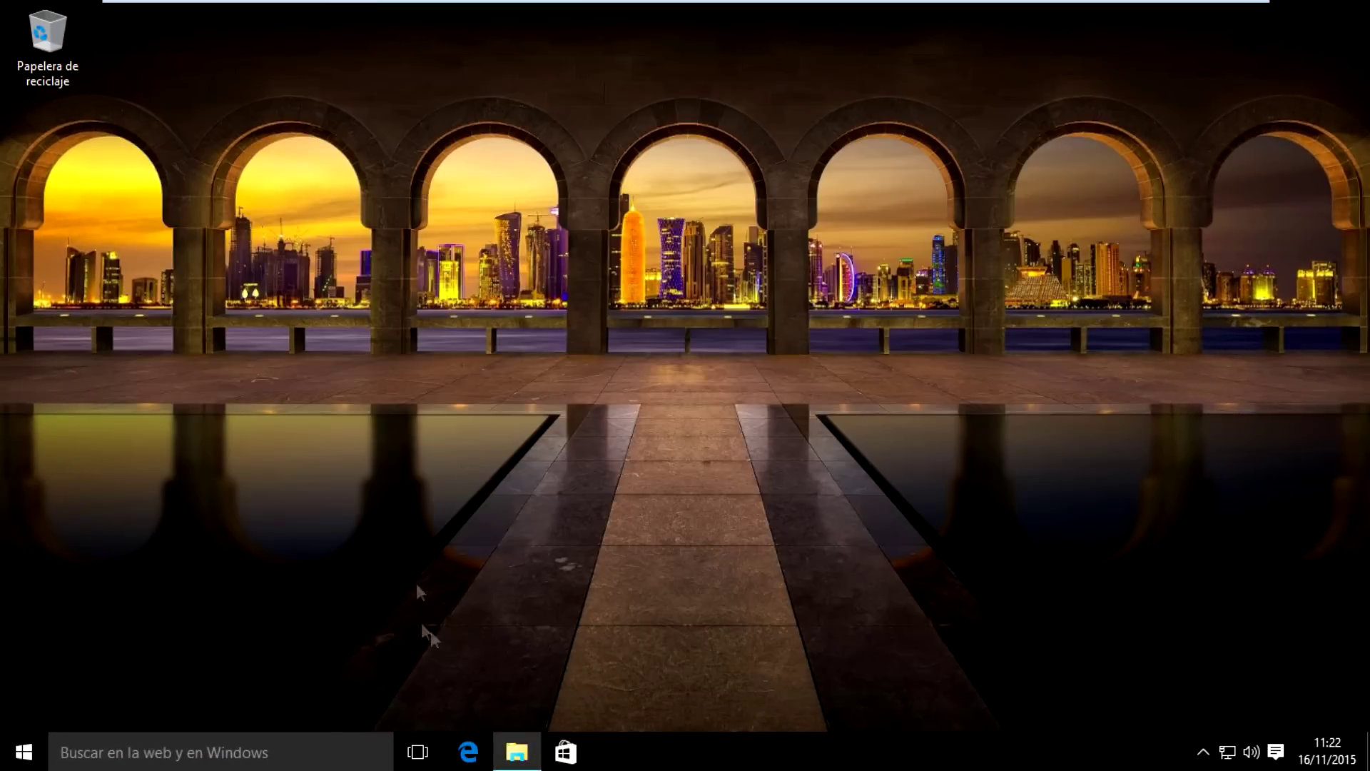
click(517, 751)
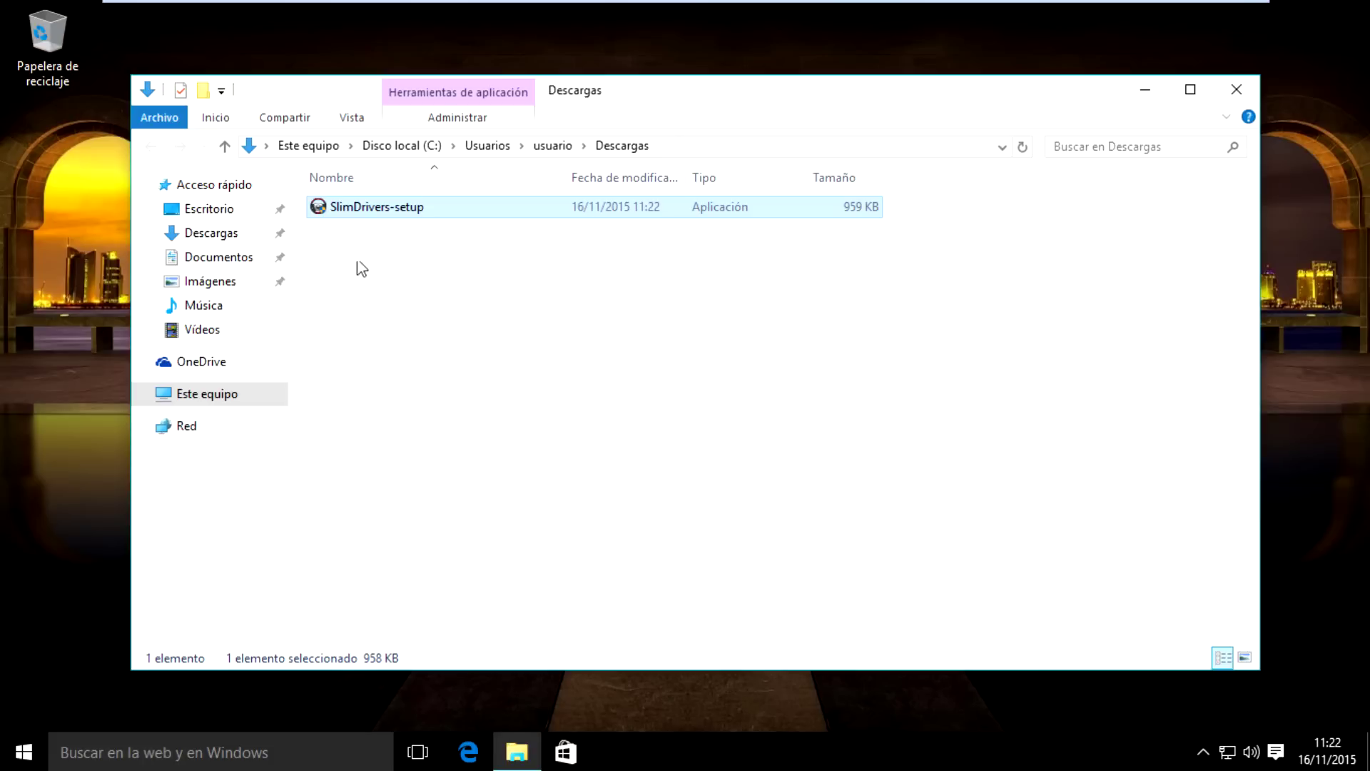
- Install SlimDrivers from SlimDrivers-setup, accepting the licence, declining SlimCleaner Plus and starting the program on completion
double_click(364, 208)
click(759, 417)
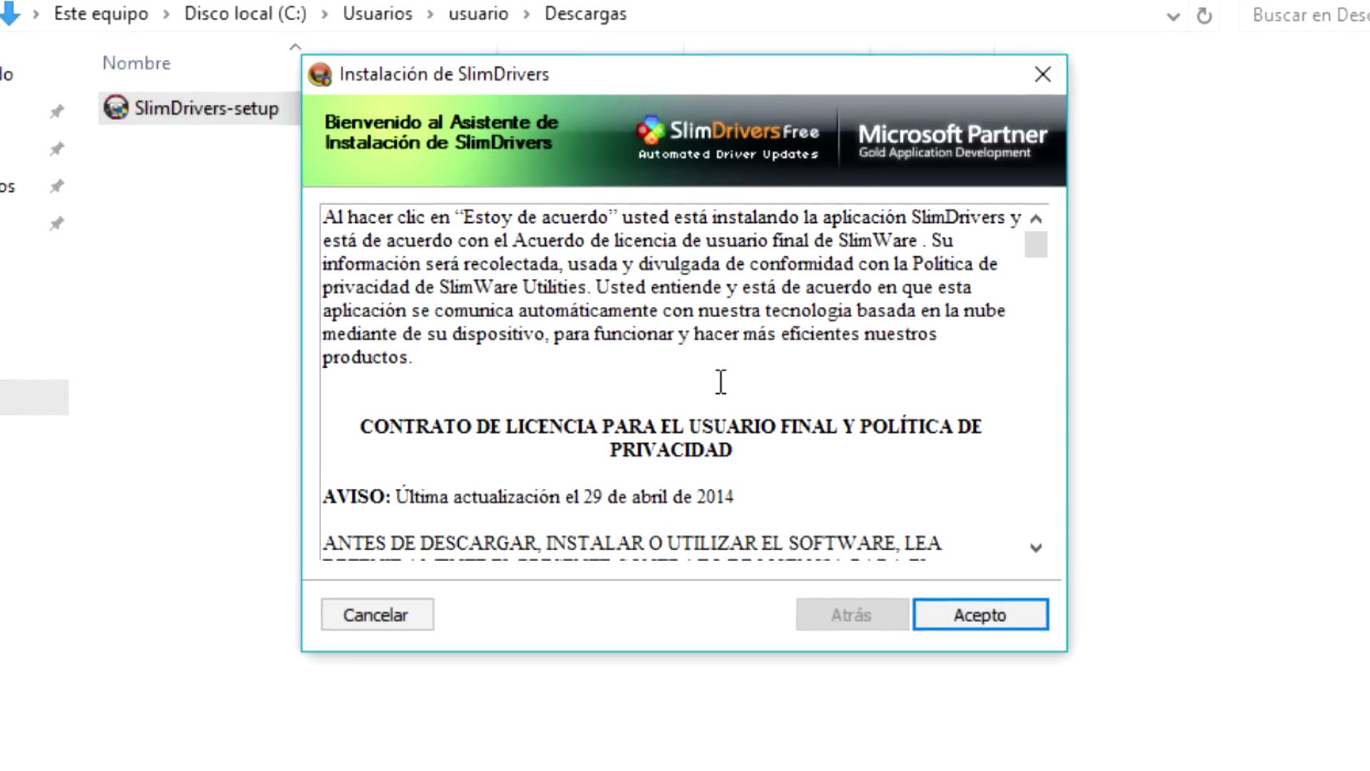
click(1000, 614)
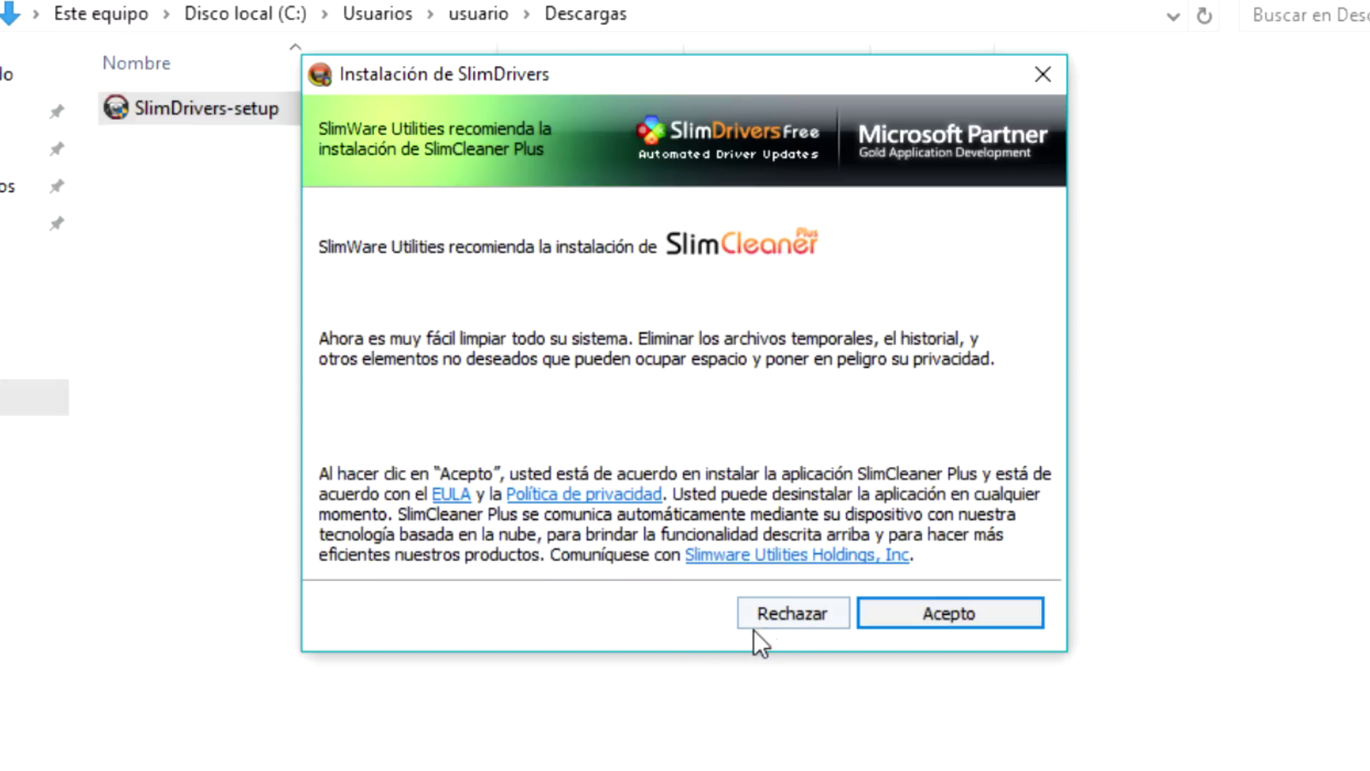
click(787, 615)
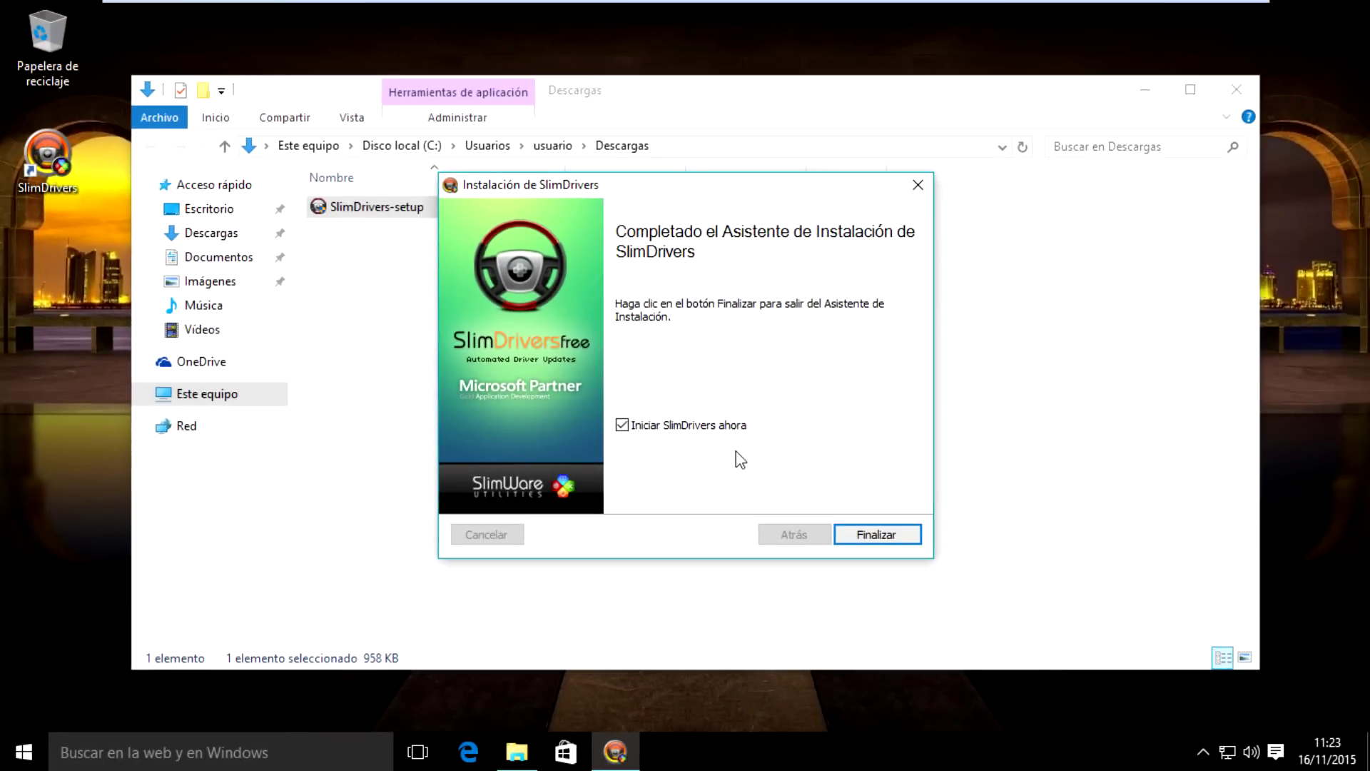
click(877, 534)
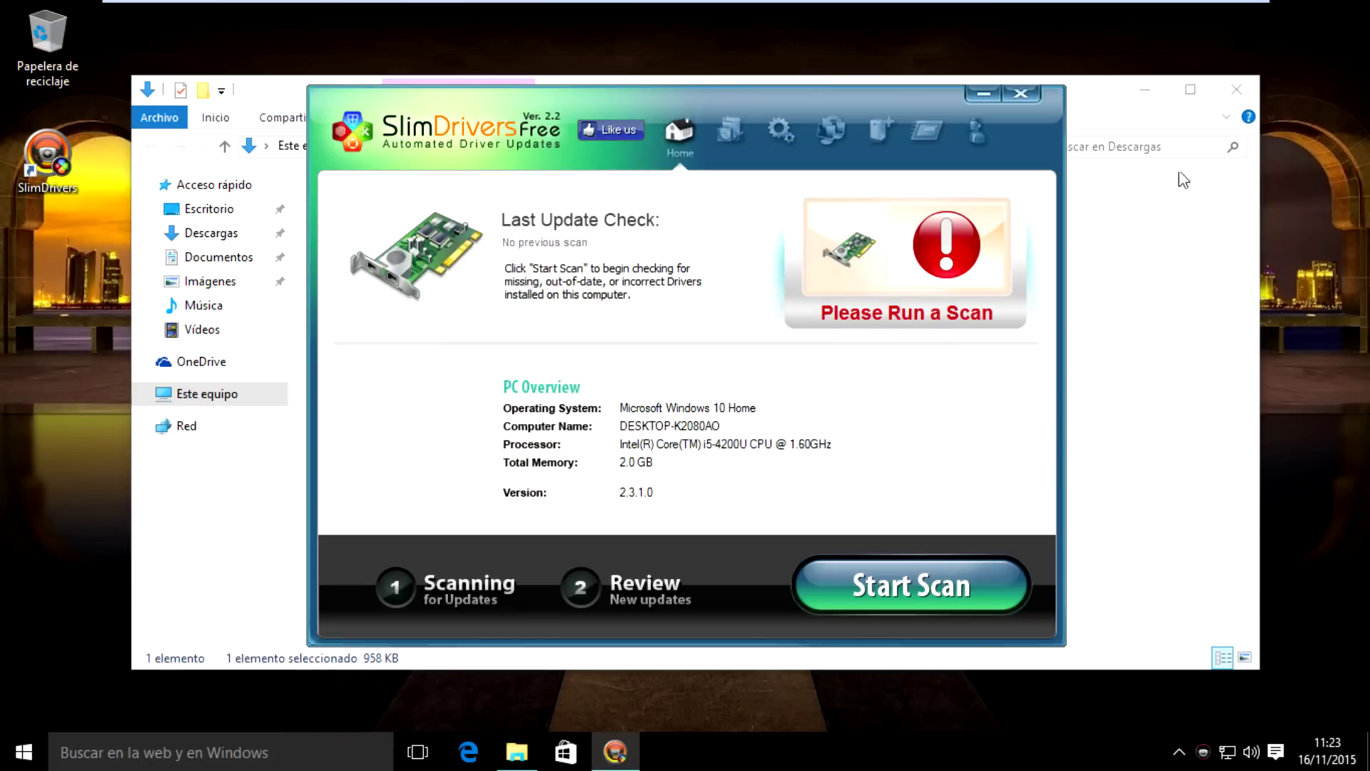
click(1146, 89)
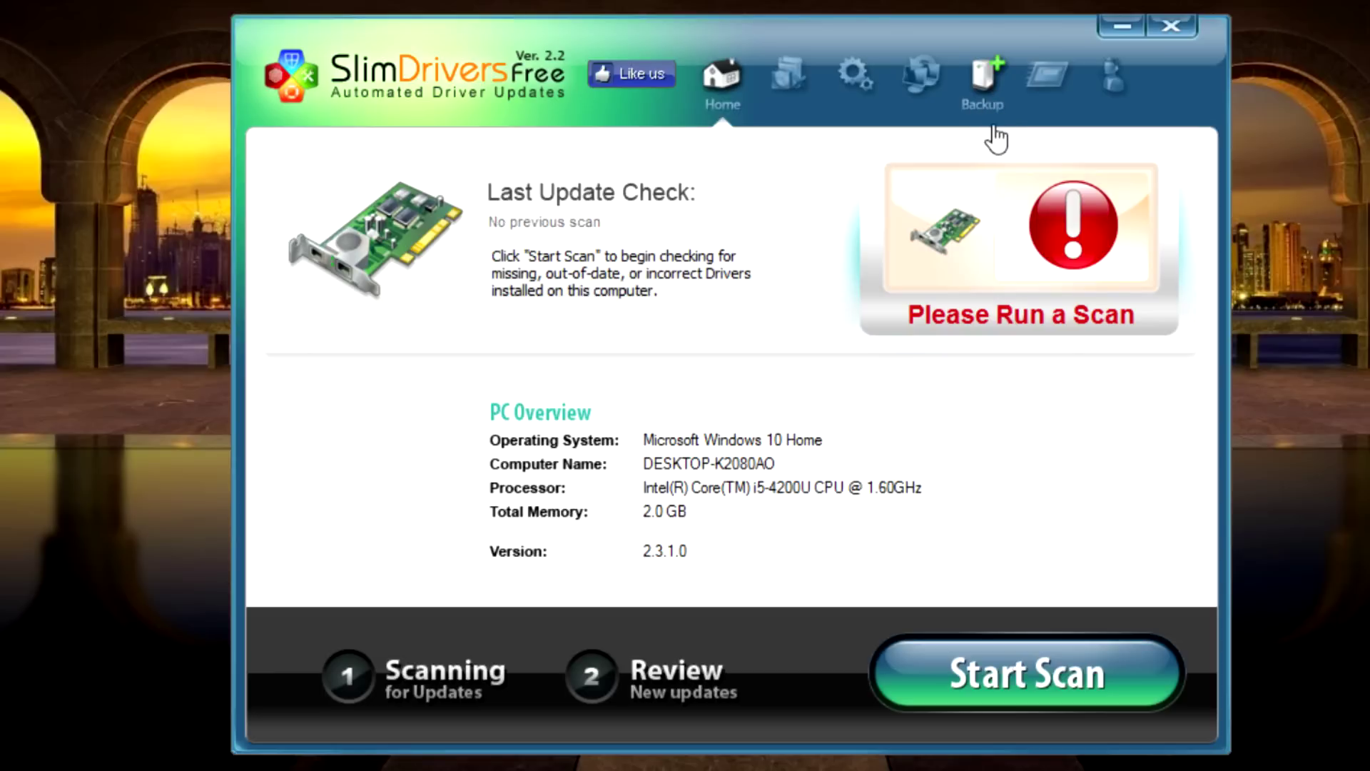
- Back up the drivers of all device categories to the Escritorio folder
click(985, 79)
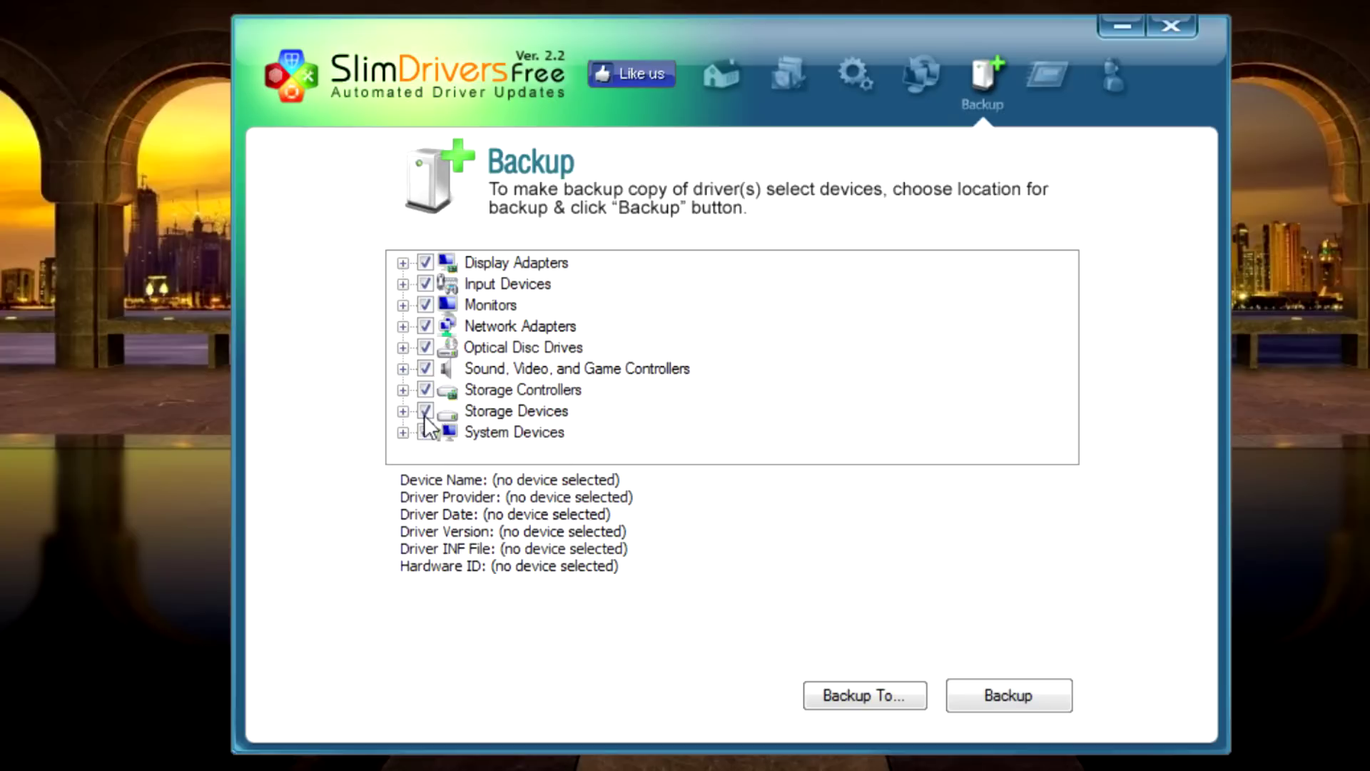
click(425, 390)
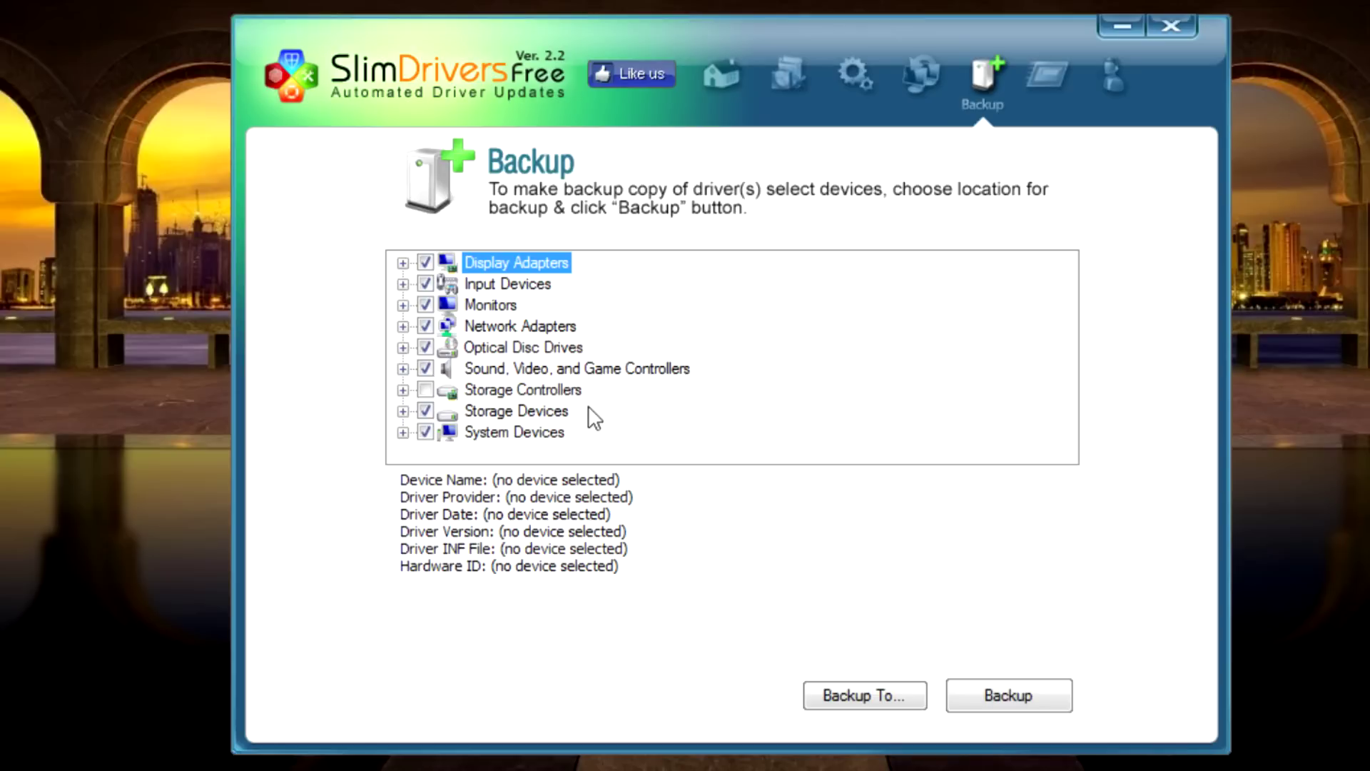
click(426, 390)
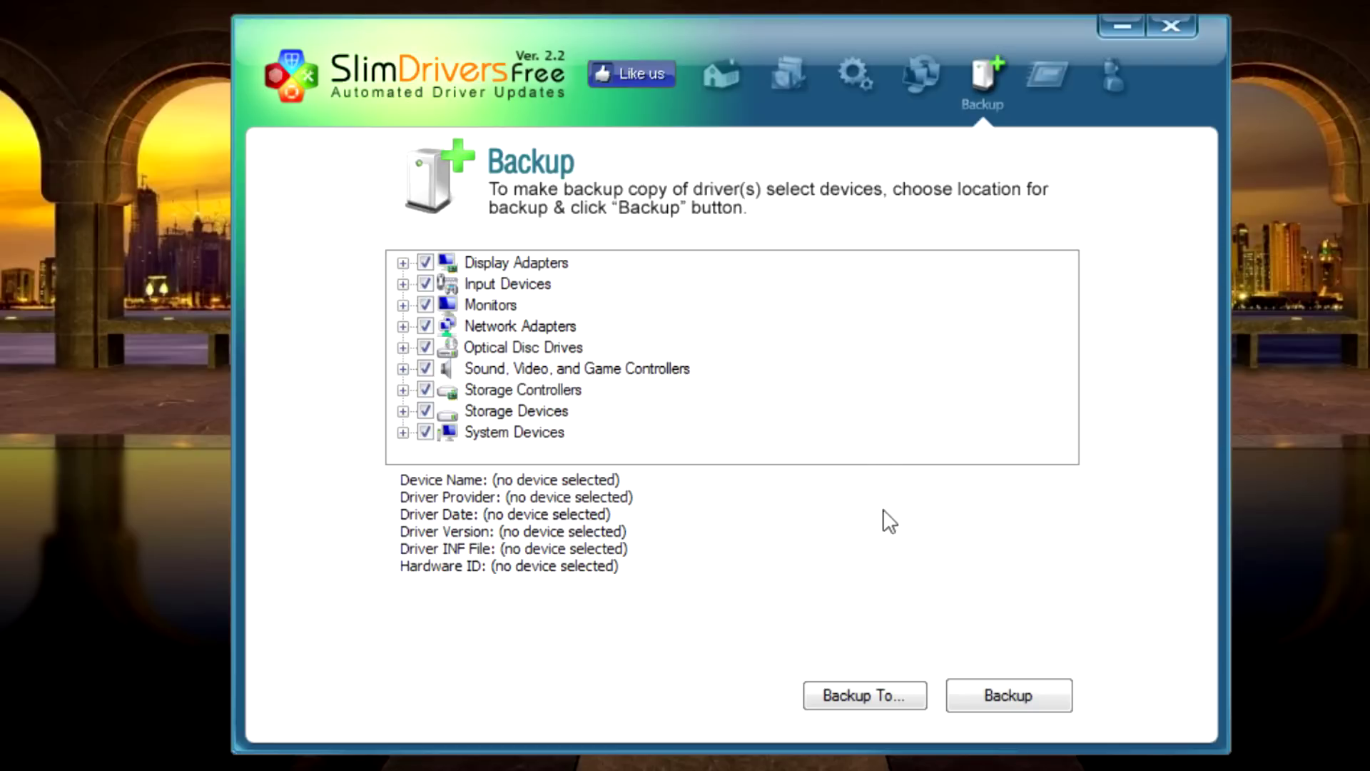
click(848, 691)
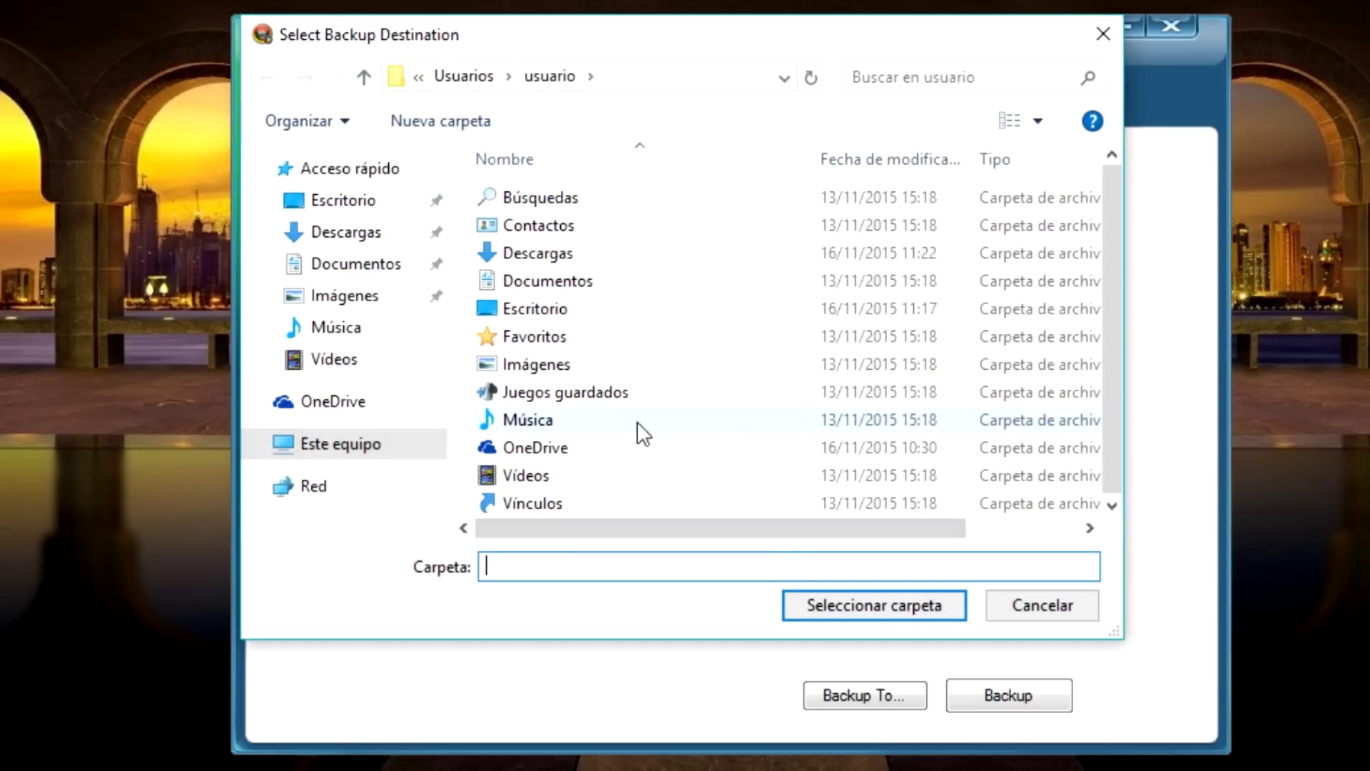
click(337, 202)
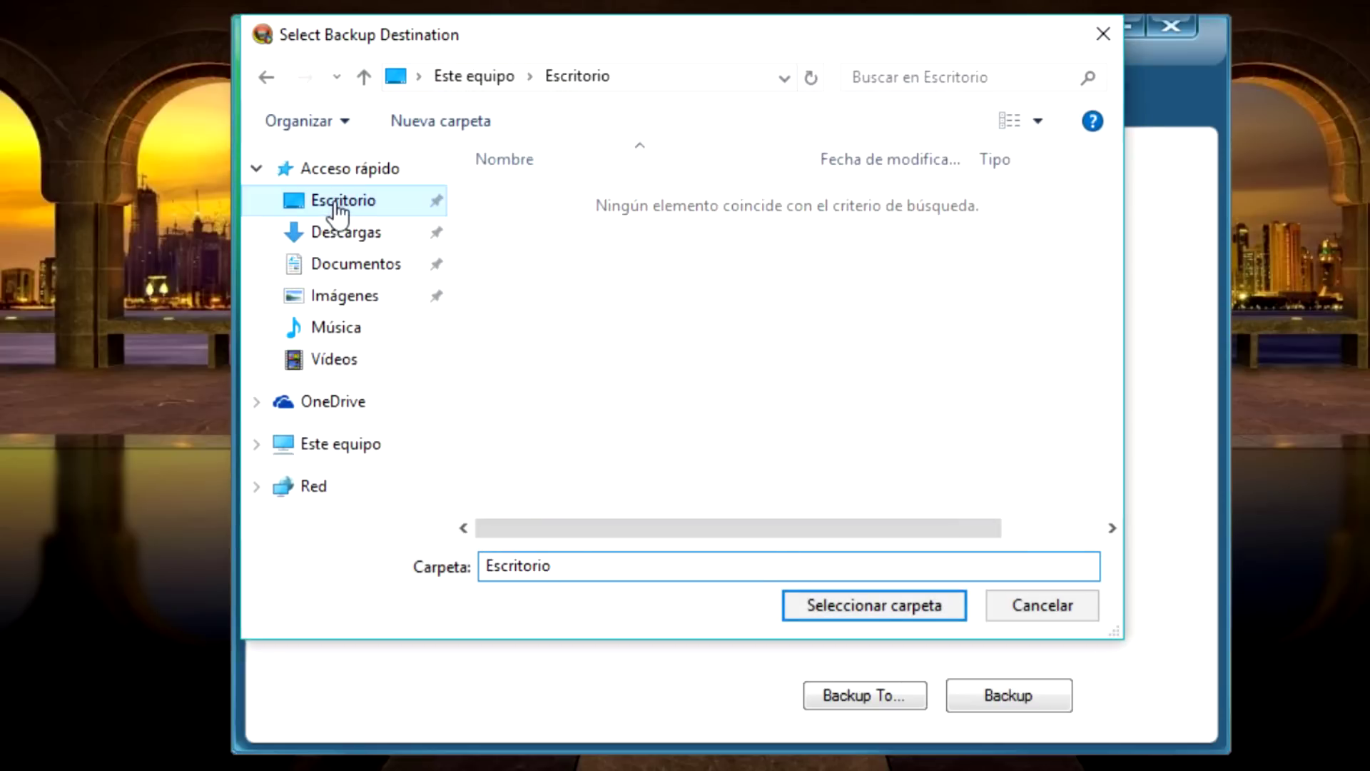
click(863, 612)
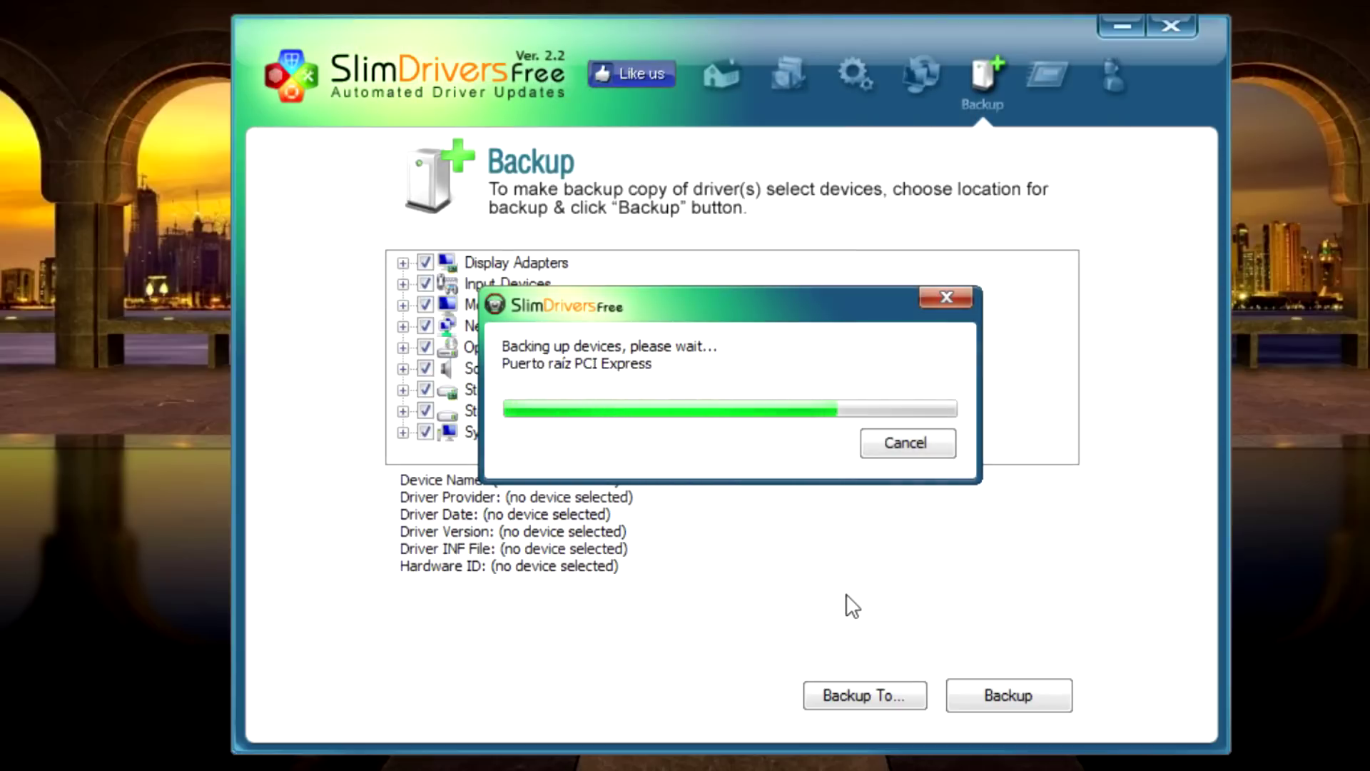
click(804, 467)
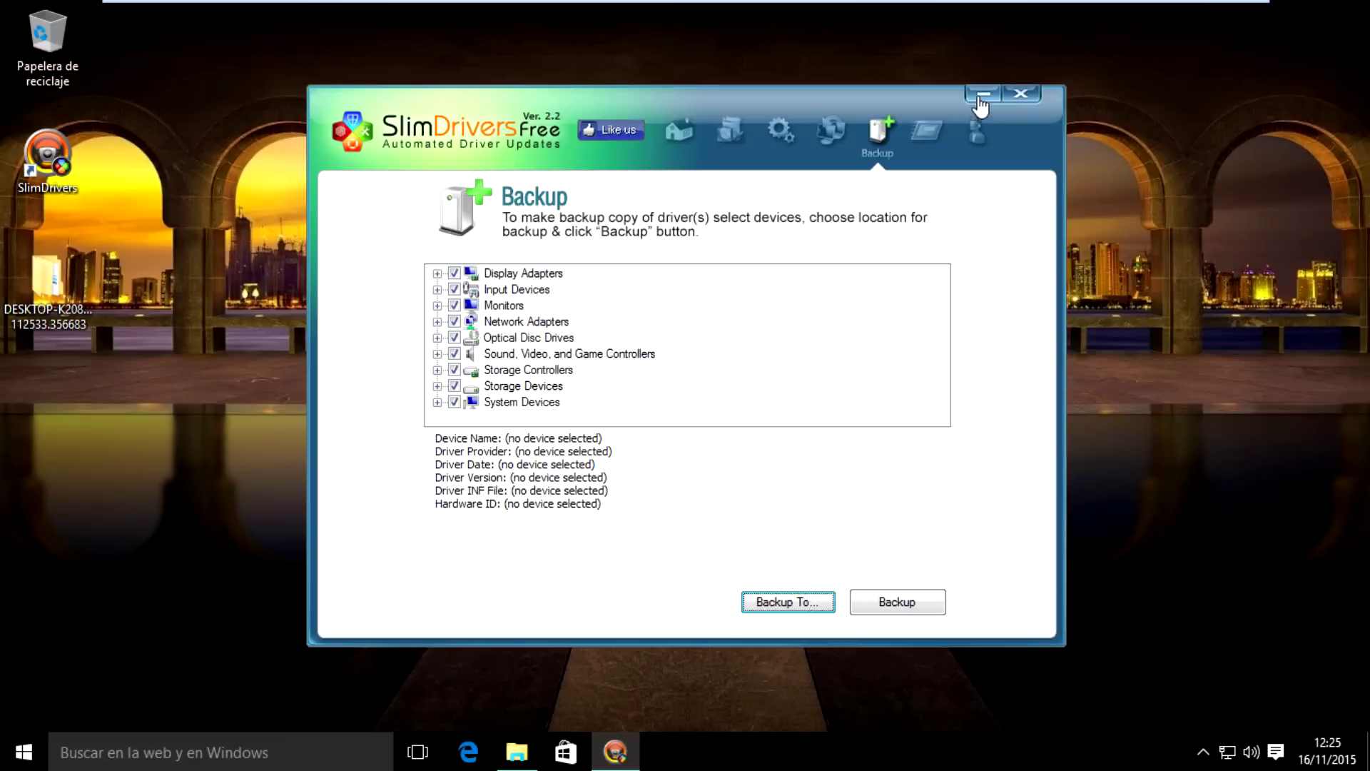
- Examine the contents of the driver backup folder on the desktop and close it
click(983, 94)
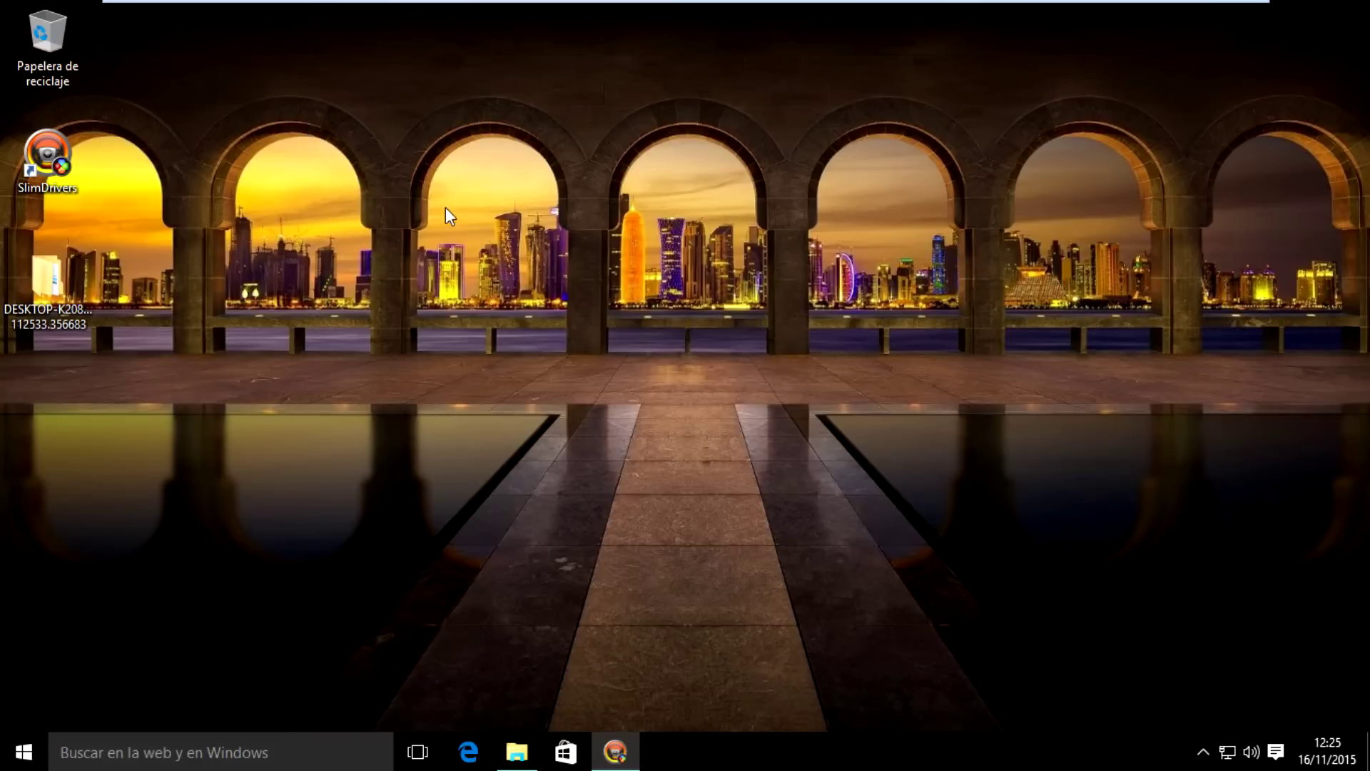
double_click(61, 289)
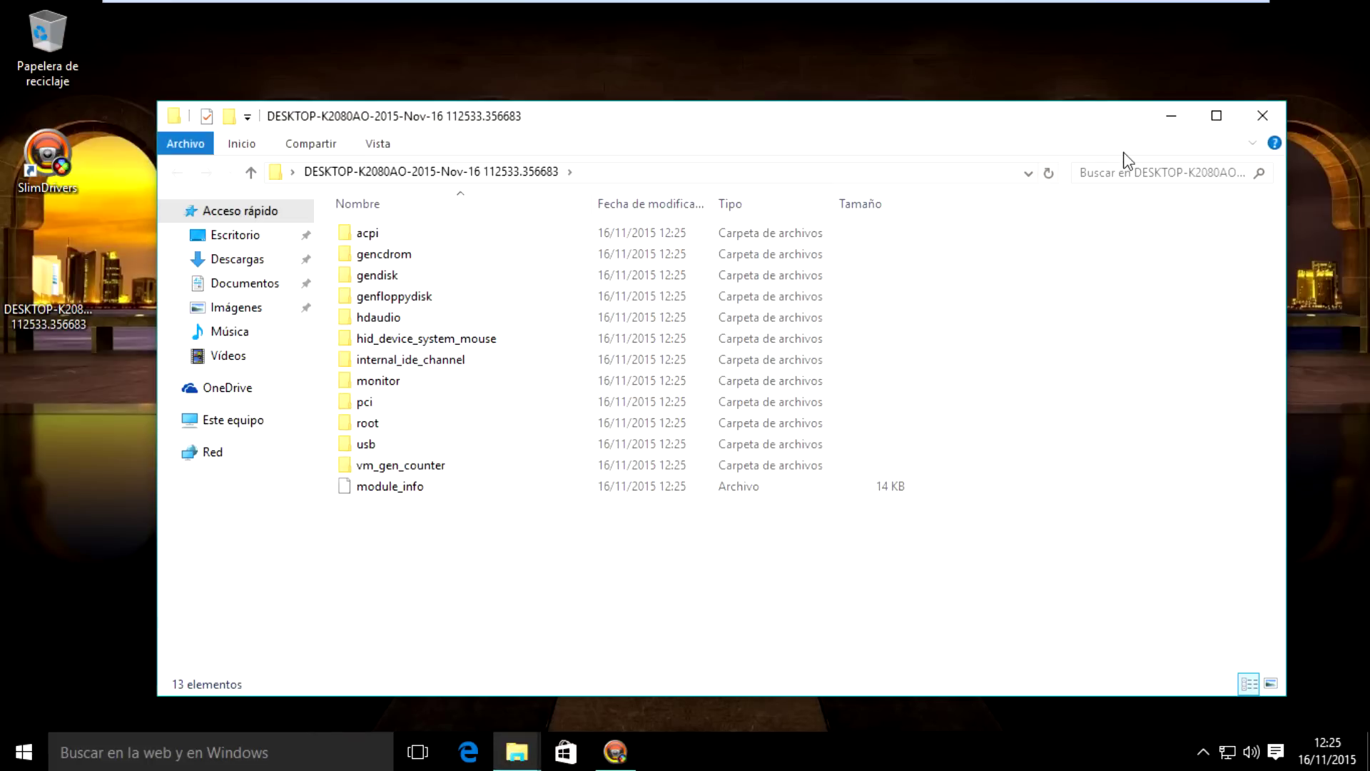
click(1263, 116)
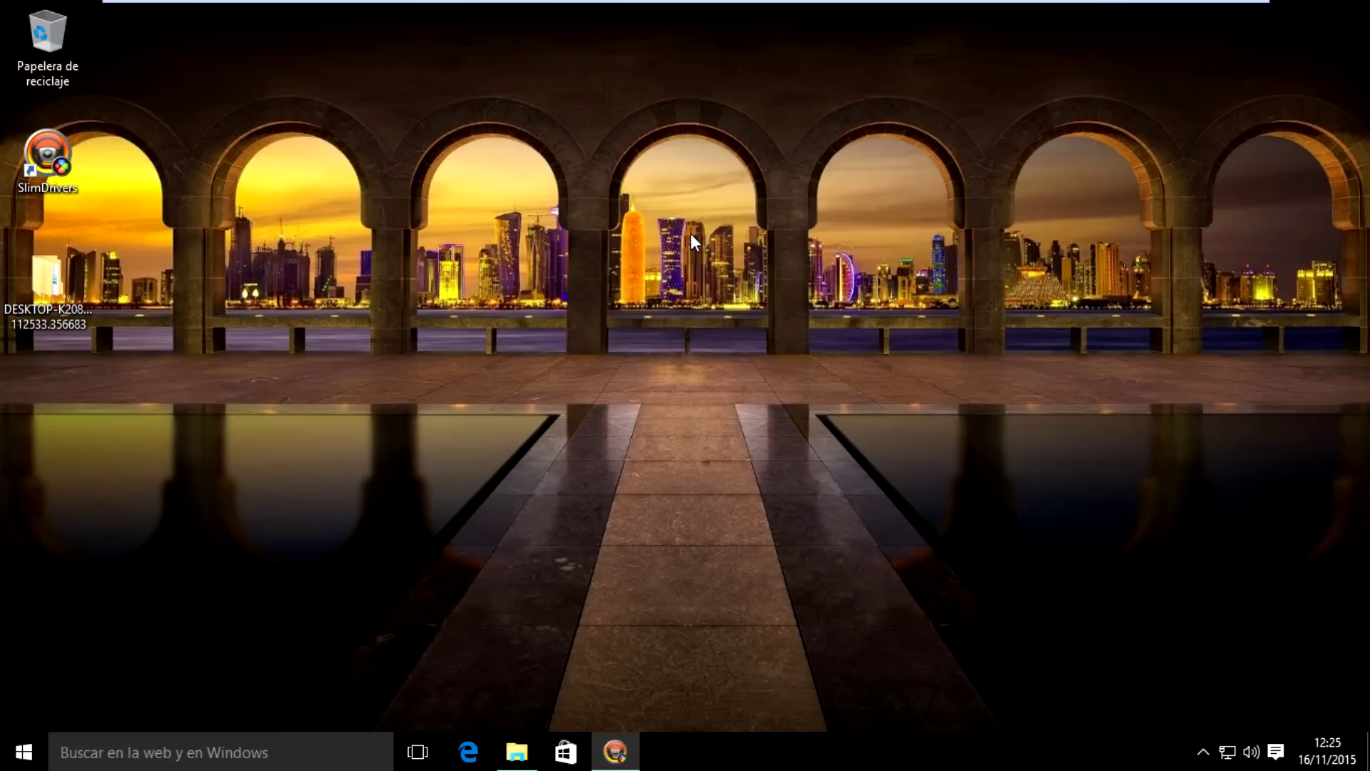
- In SlimDrivers' Restore section, limit the selected backup devices to Sound, Video, and Game Controllers
click(628, 747)
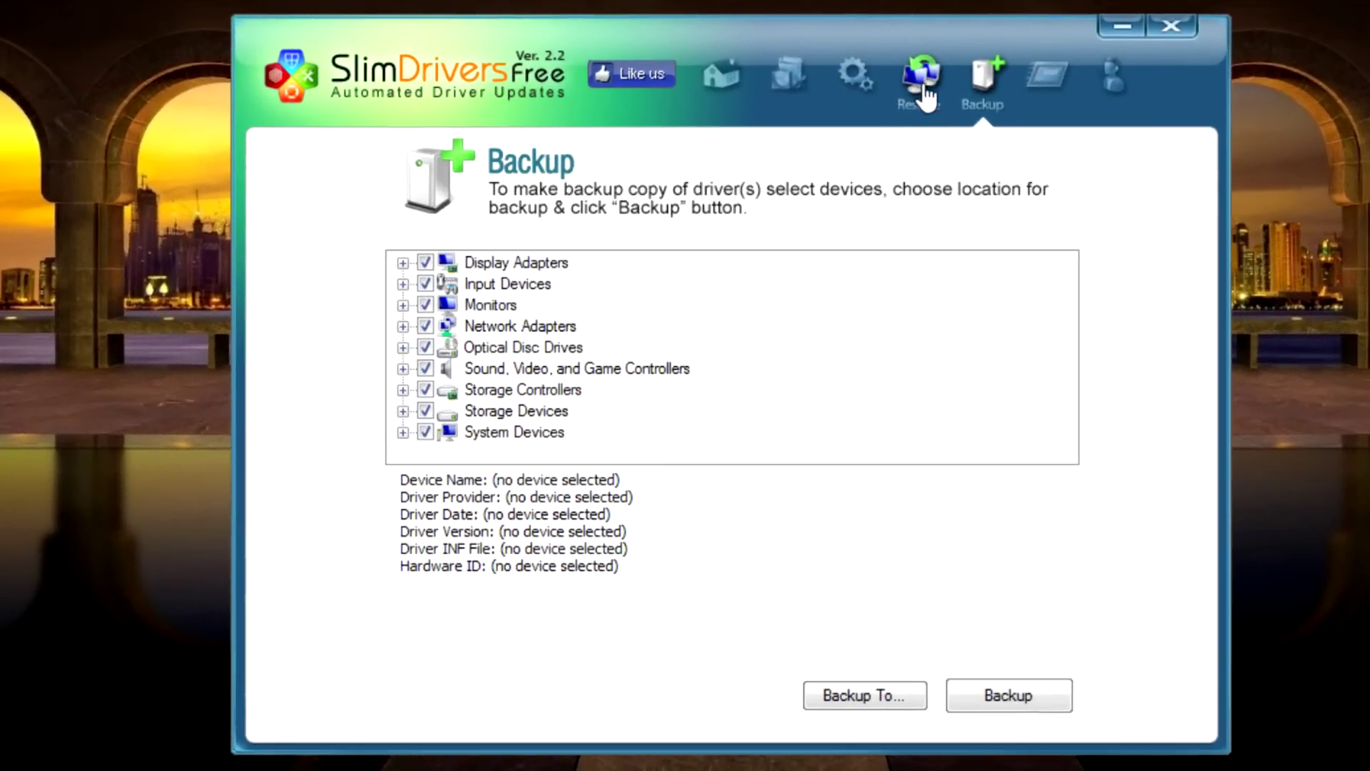
click(905, 100)
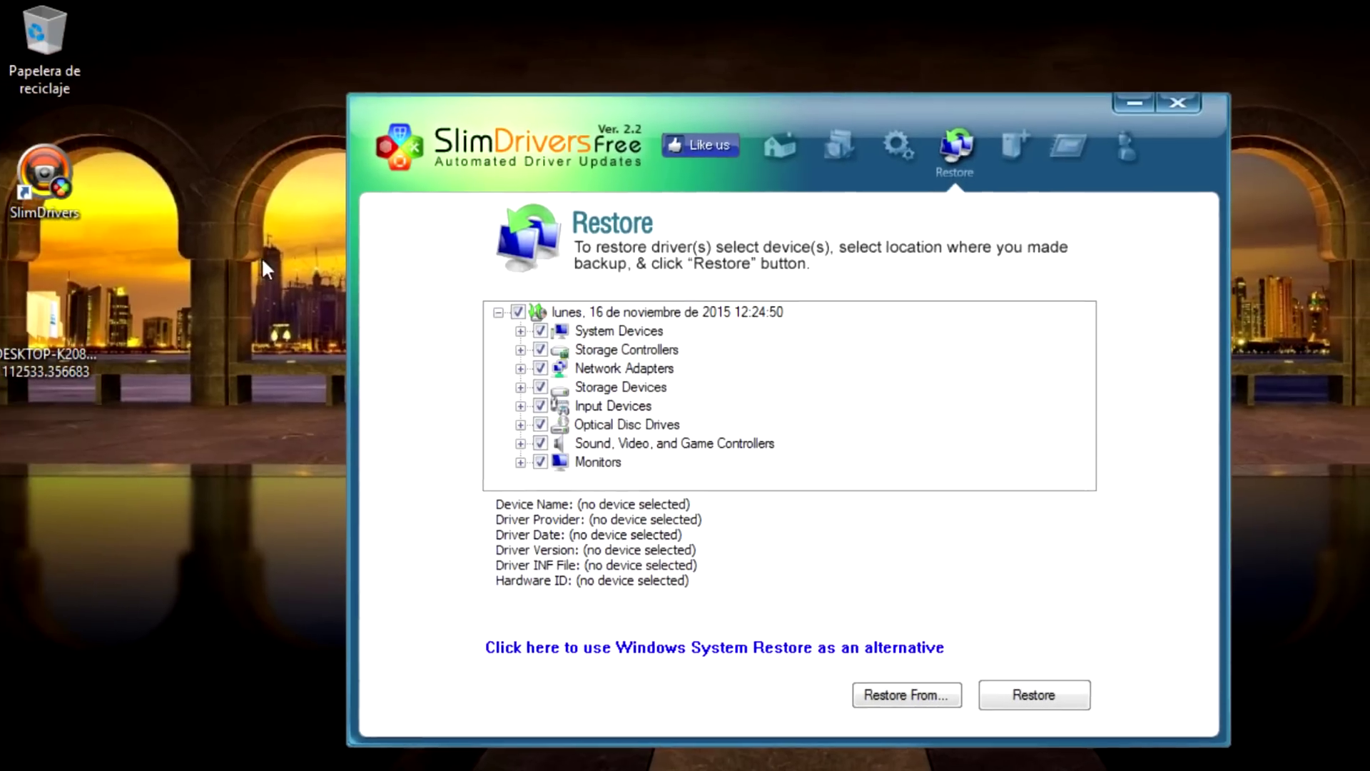
click(66, 353)
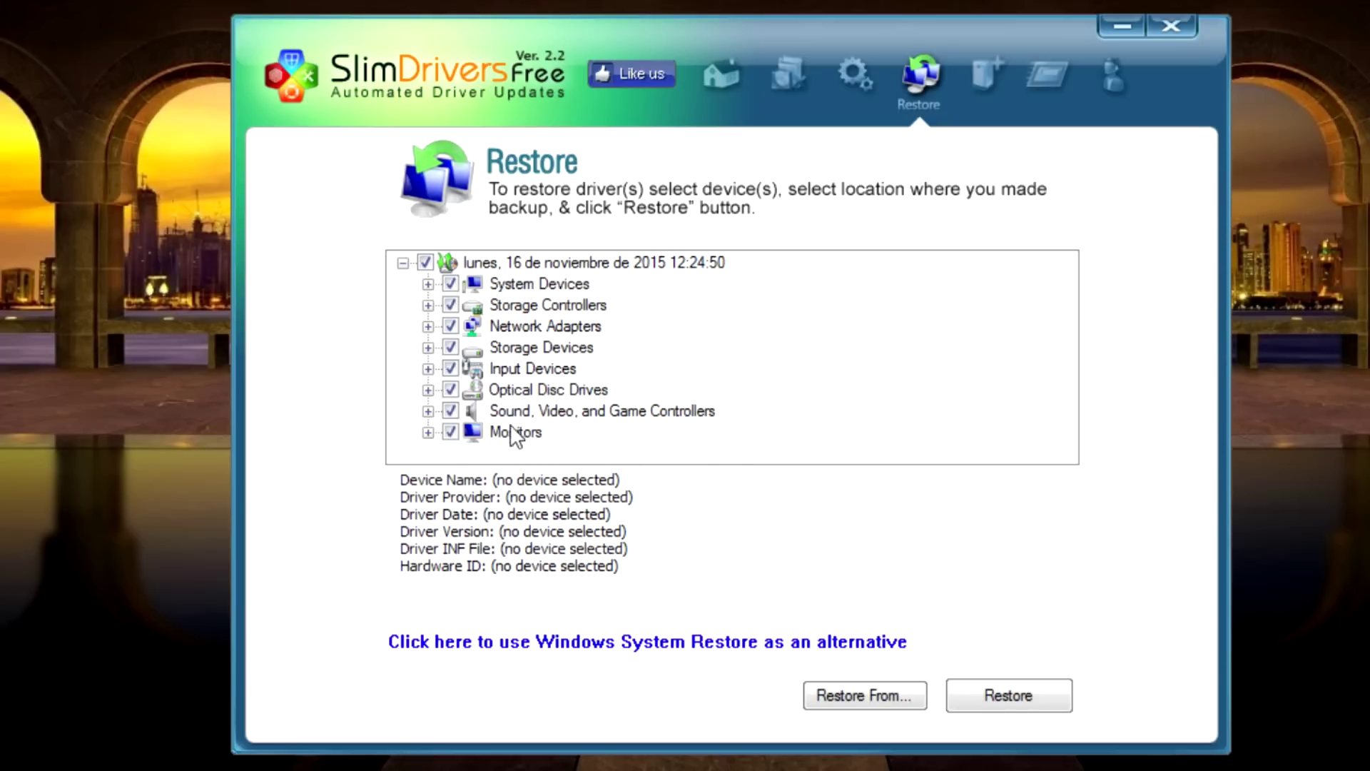
click(425, 262)
click(450, 410)
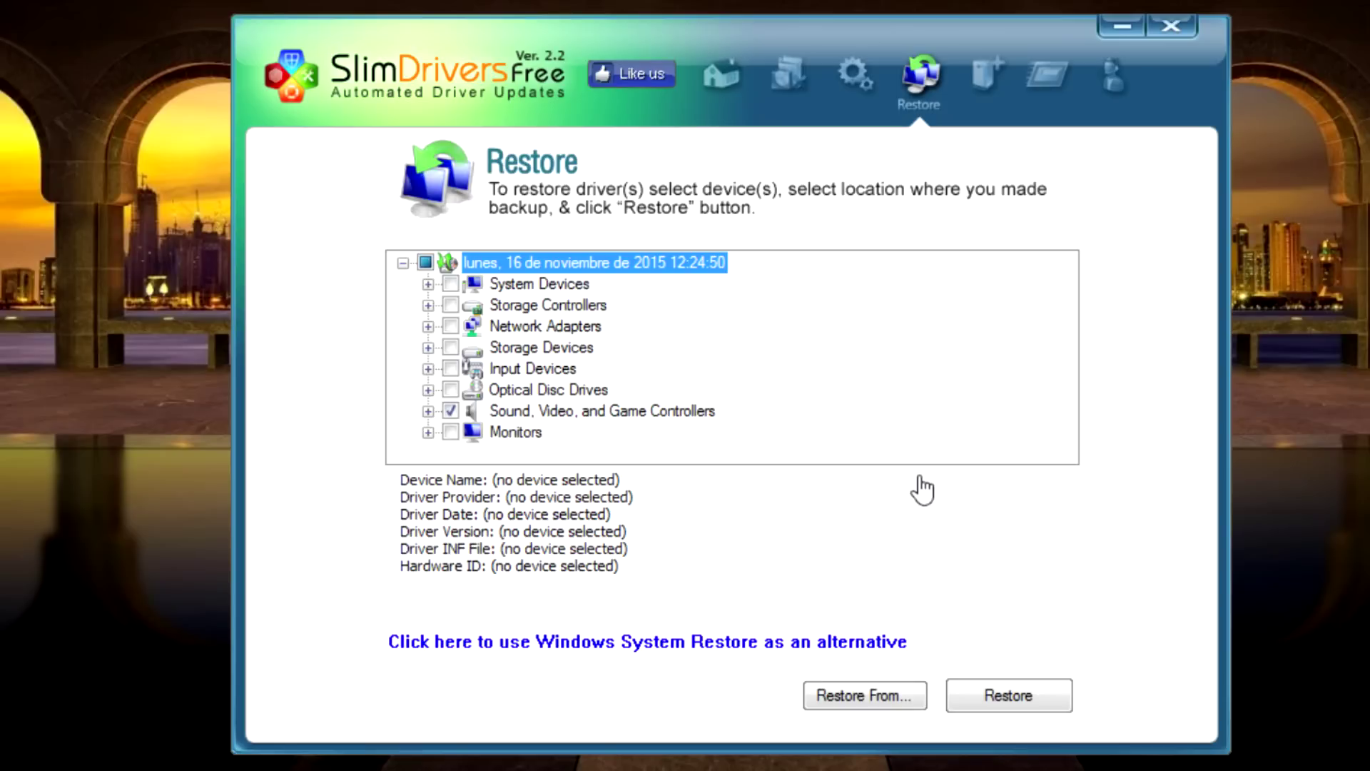
click(826, 692)
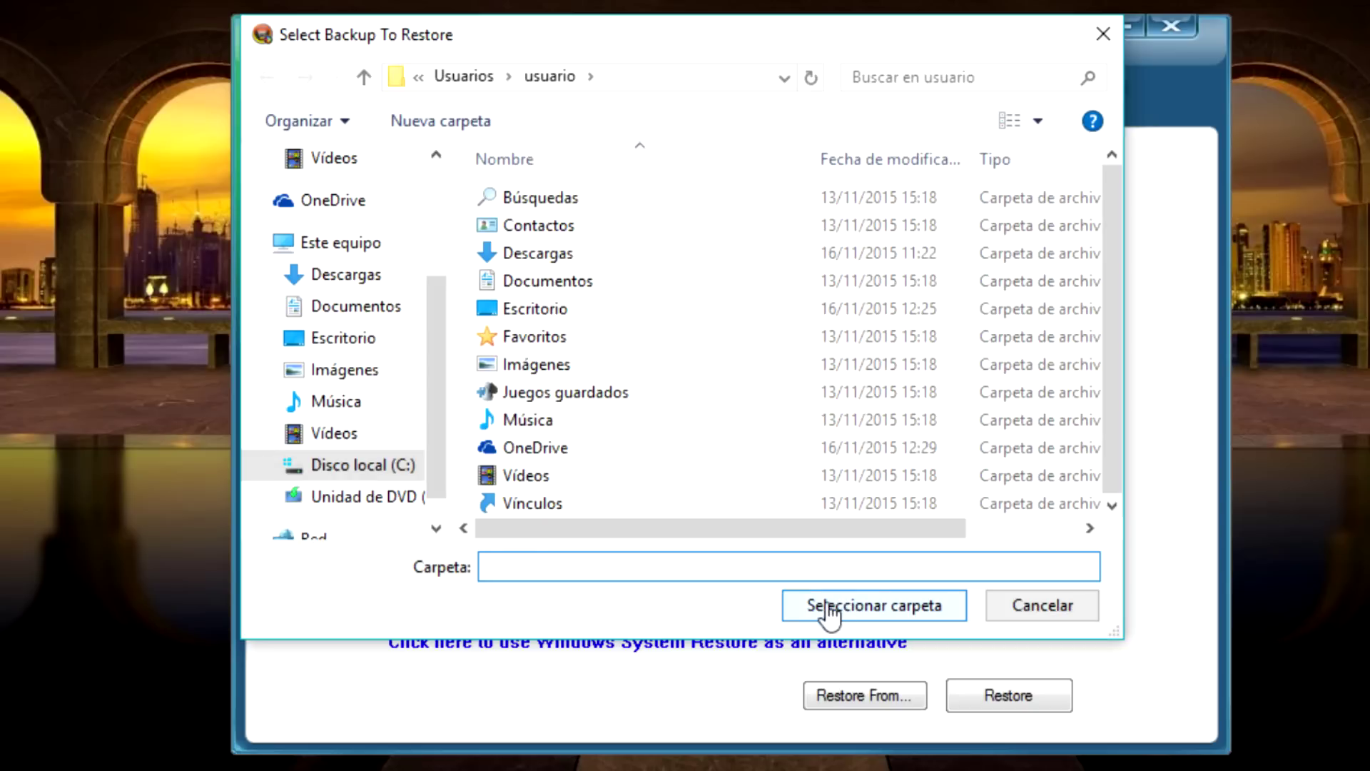
drag(434, 341, 443, 229)
click(303, 199)
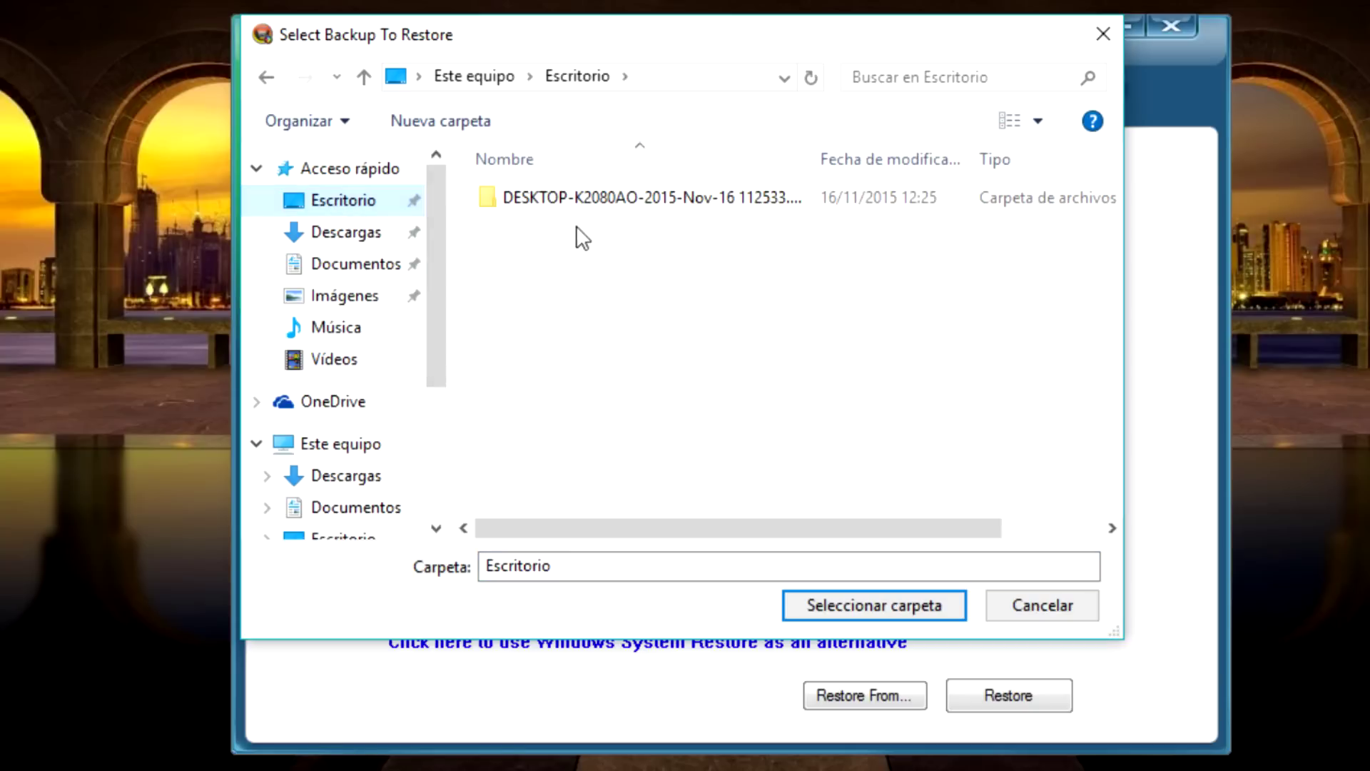
click(578, 209)
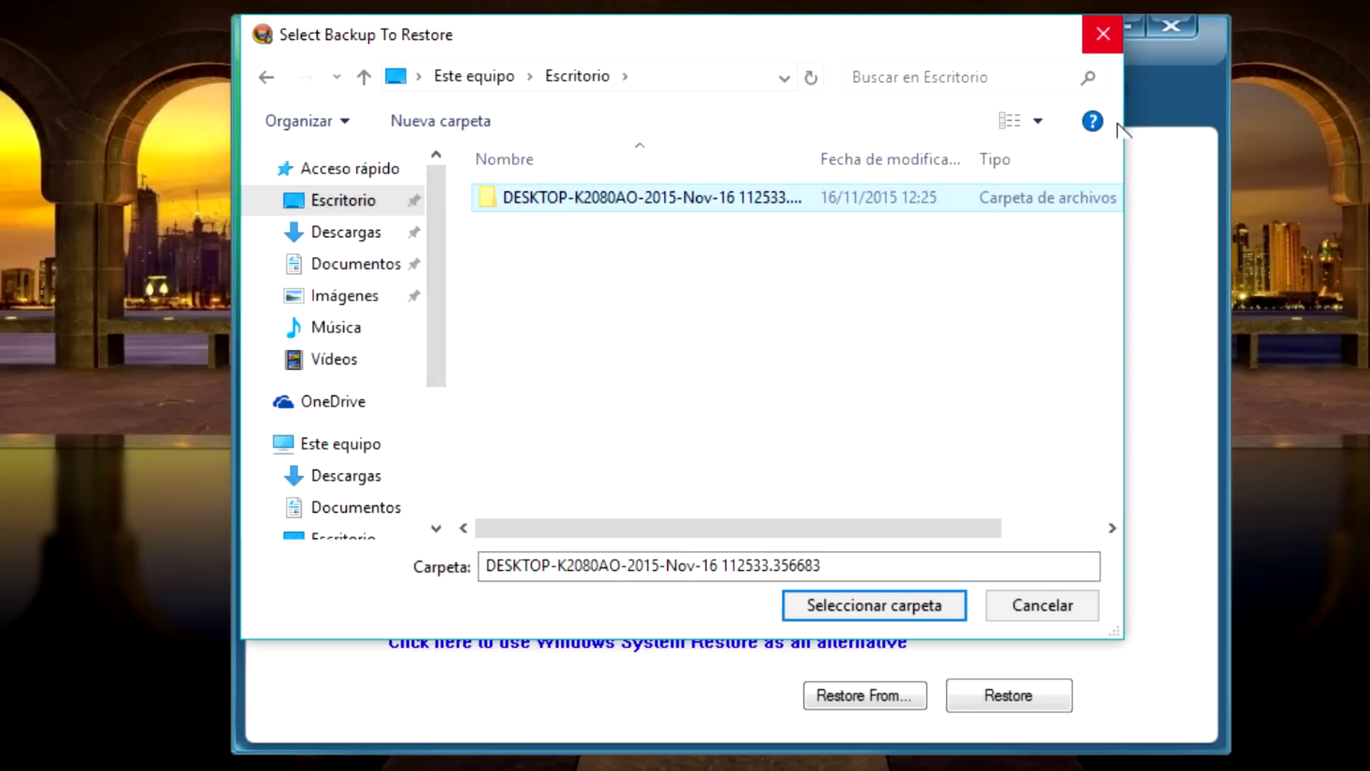
click(1092, 31)
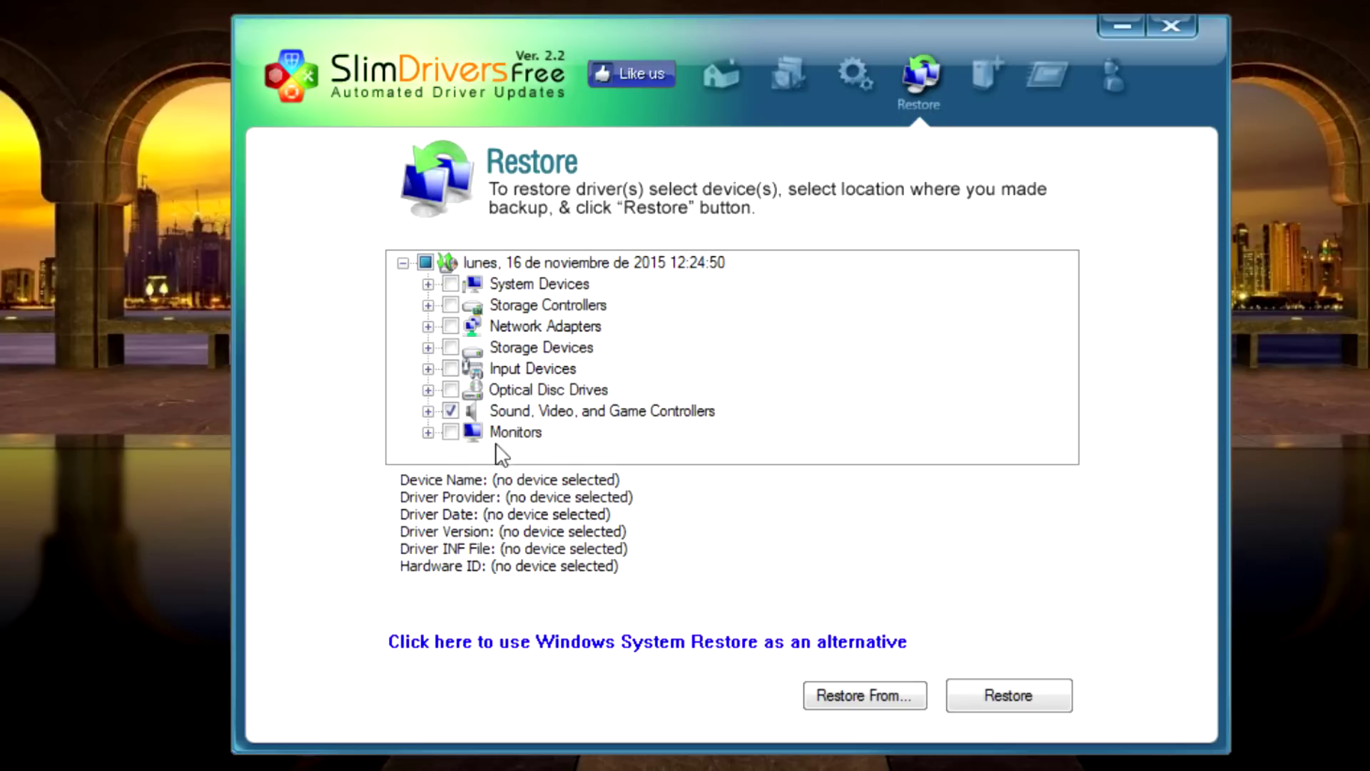
- Restore the Sound, Video, and Game Controllers drivers and reboot the computer to complete their installation
click(570, 412)
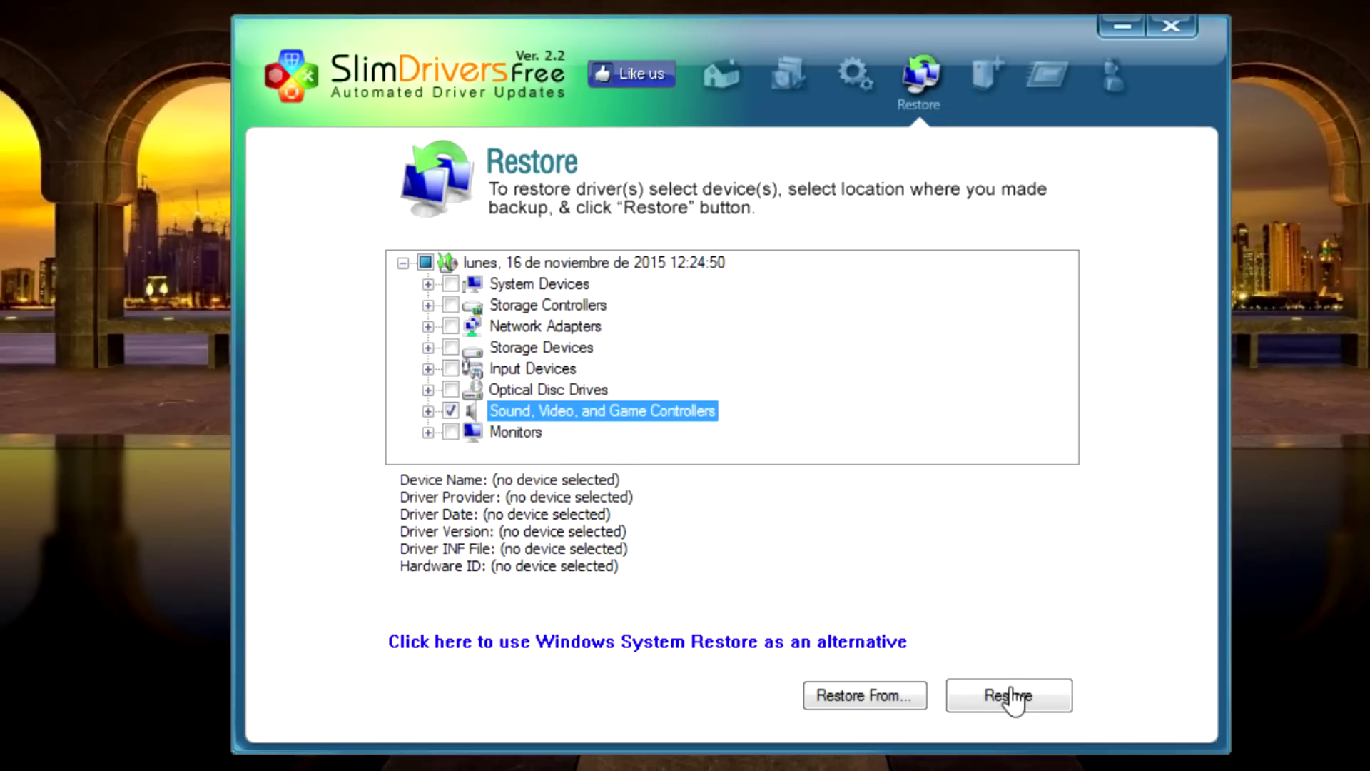
click(1018, 703)
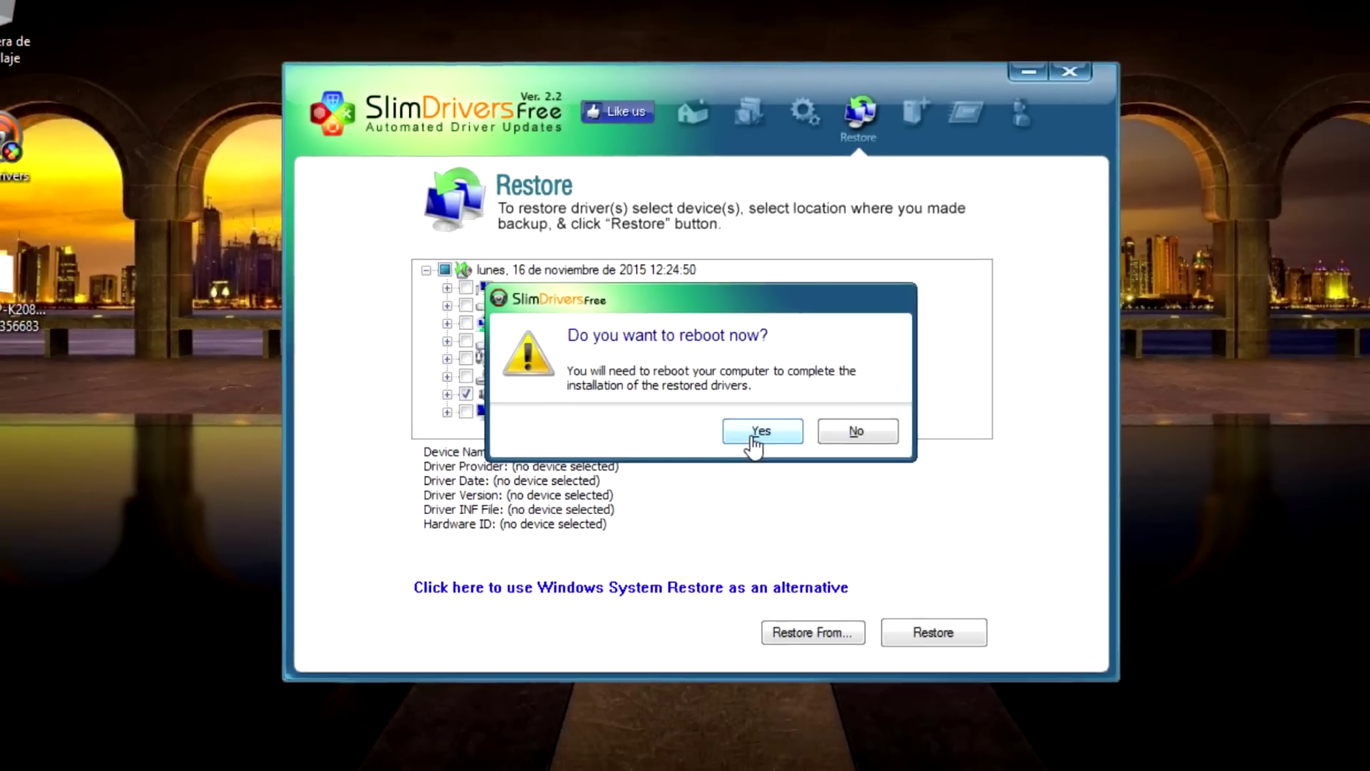
click(793, 462)
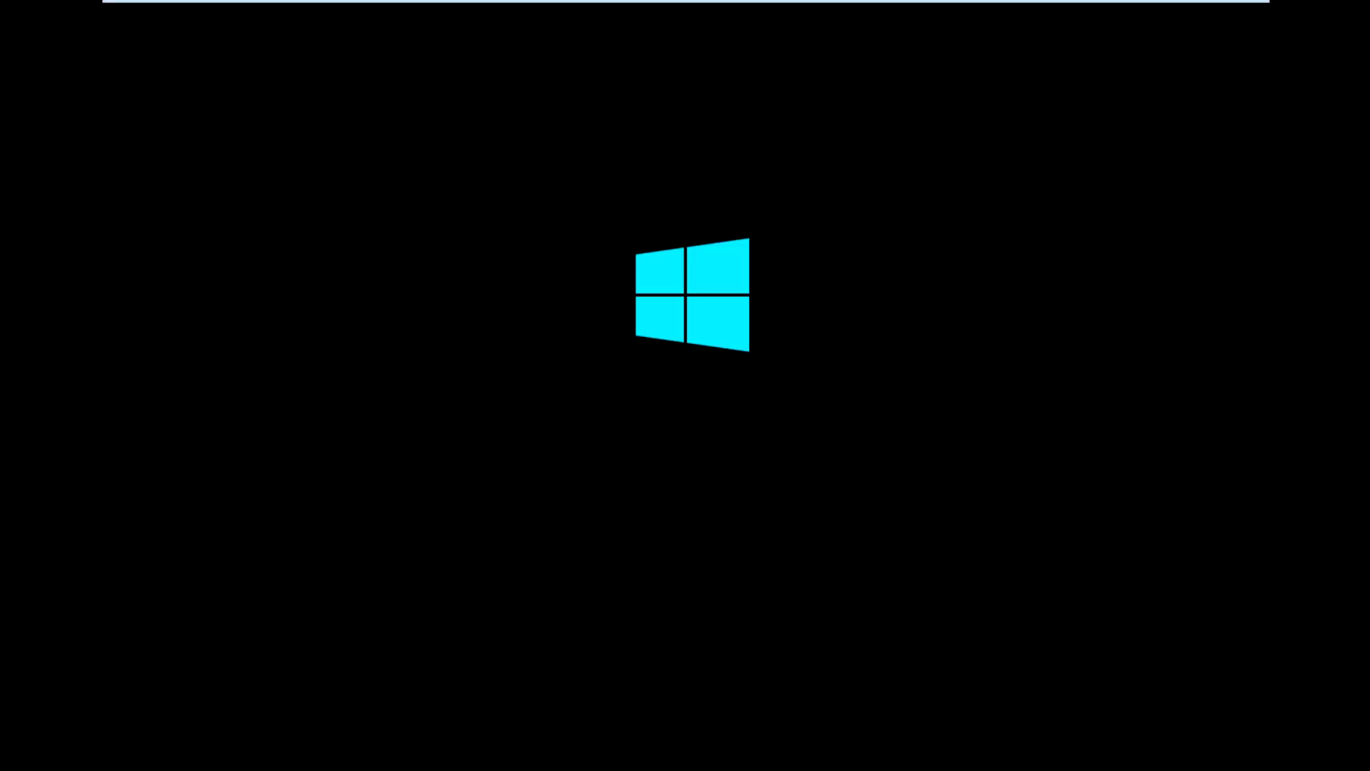